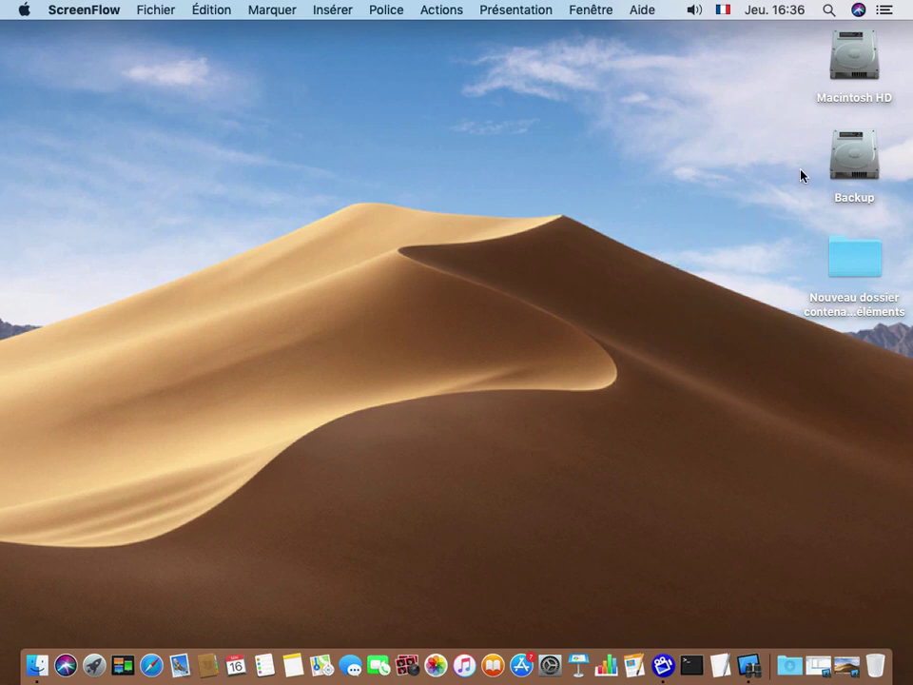
Create a folder named "Time Machine Podcast" at the root of the Backup disk
click(854, 162)
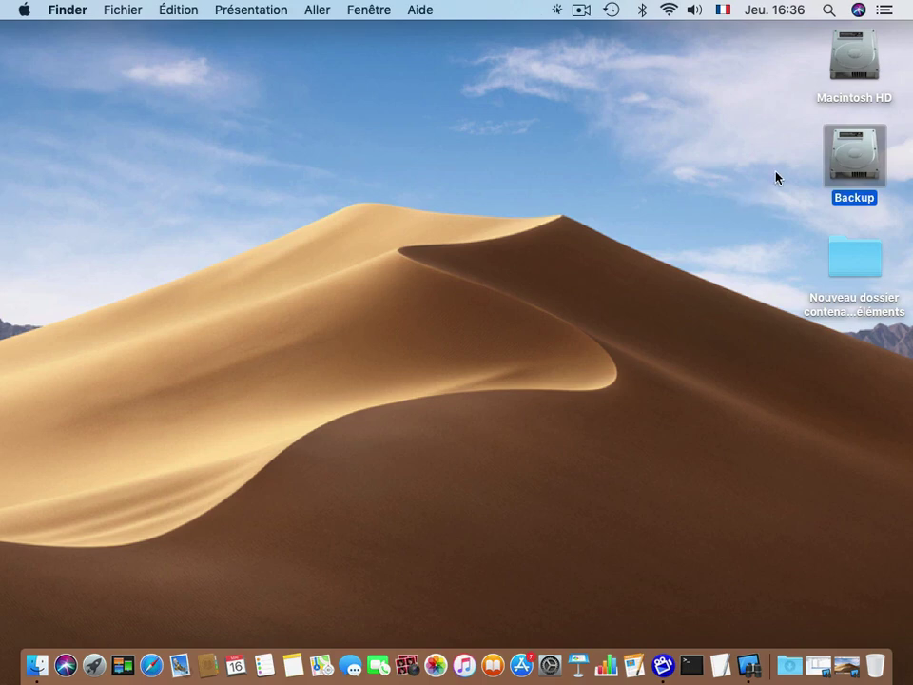
double_click(854, 152)
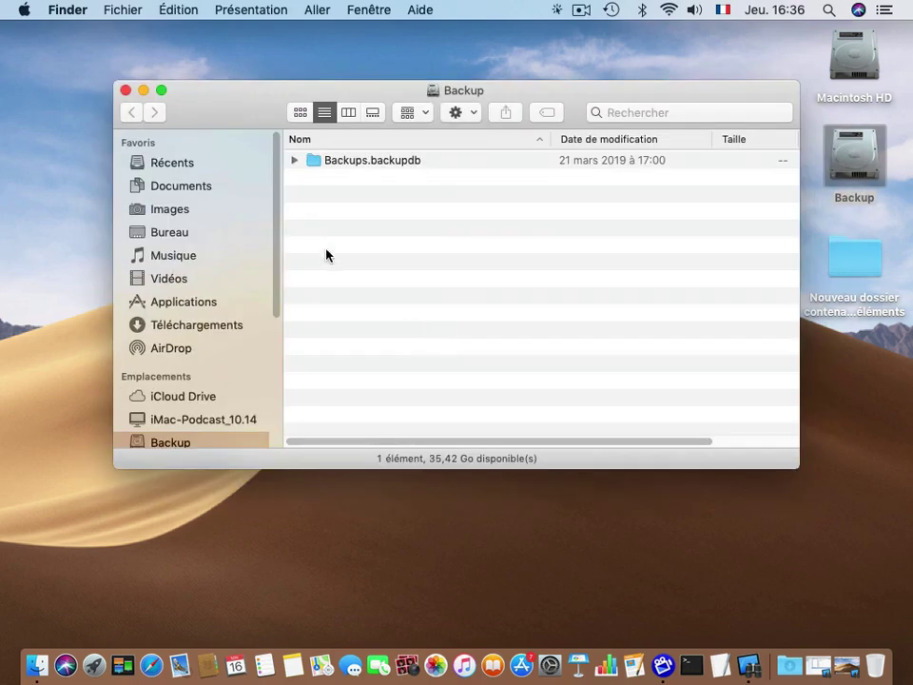
click(115, 10)
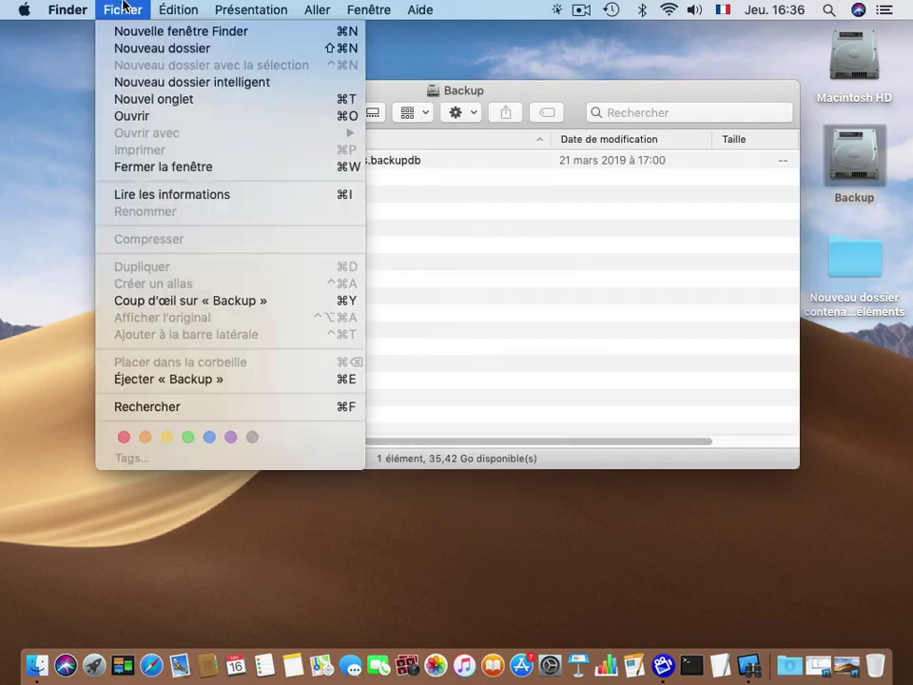
click(133, 48)
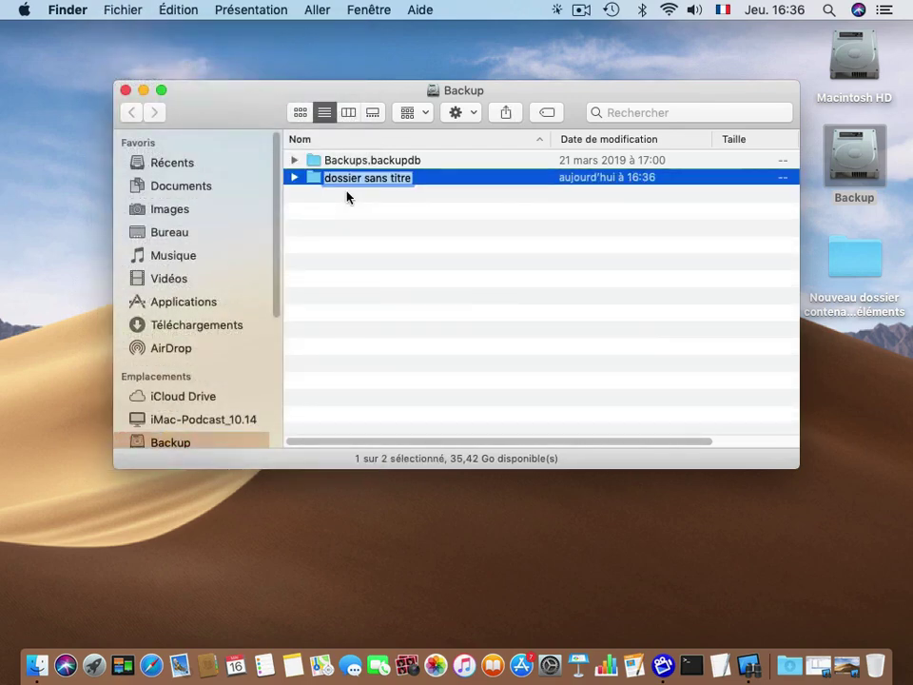
text(Time)
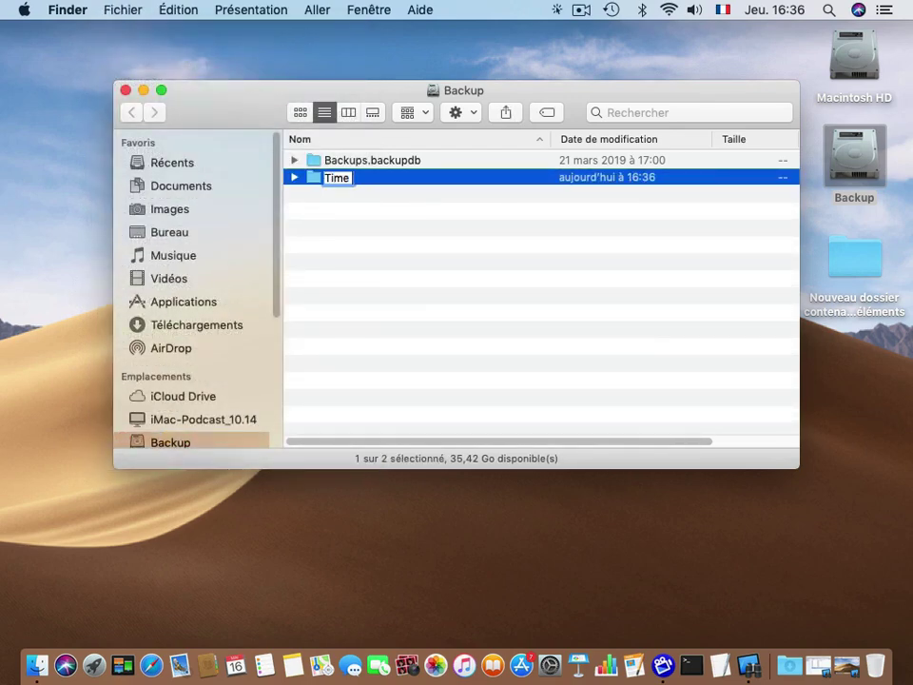
text( Machine)
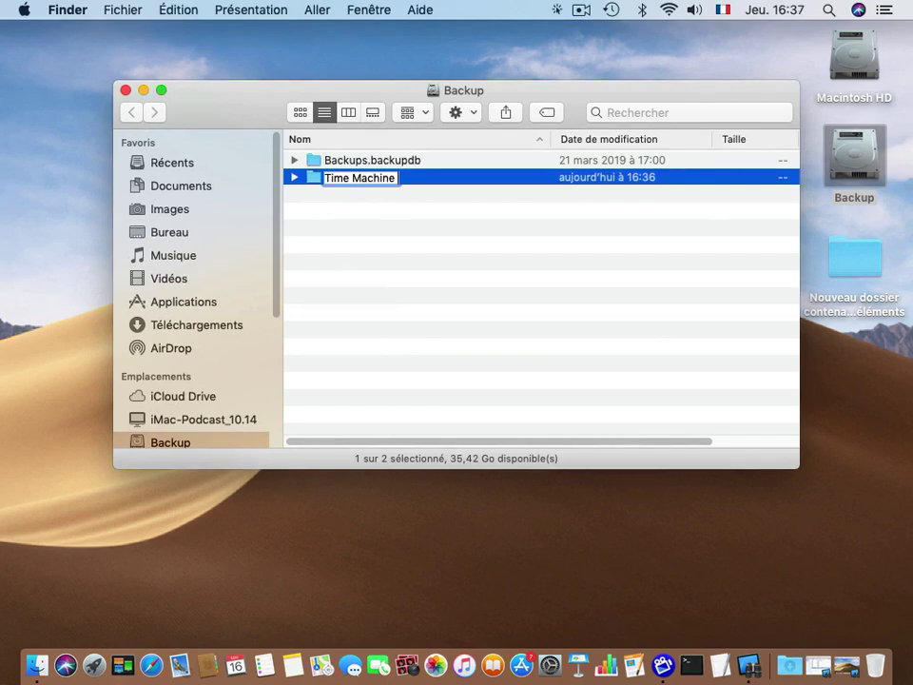
text( Podcast)
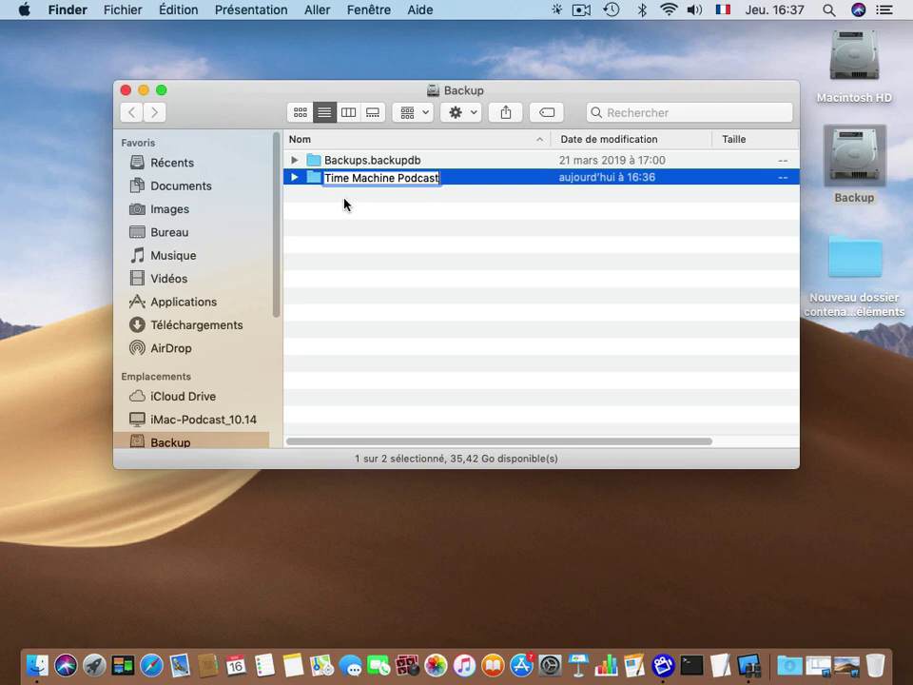
key(Return)
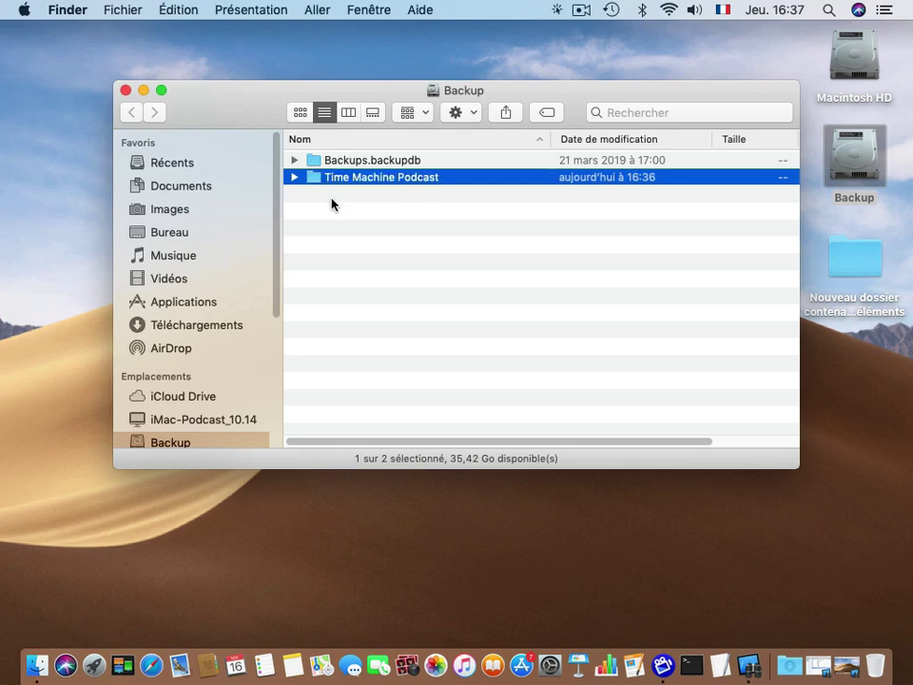
Switch to System Preferences and display the Partage de fichiers service in the Partage settings
drag(231, 101, 322, 60)
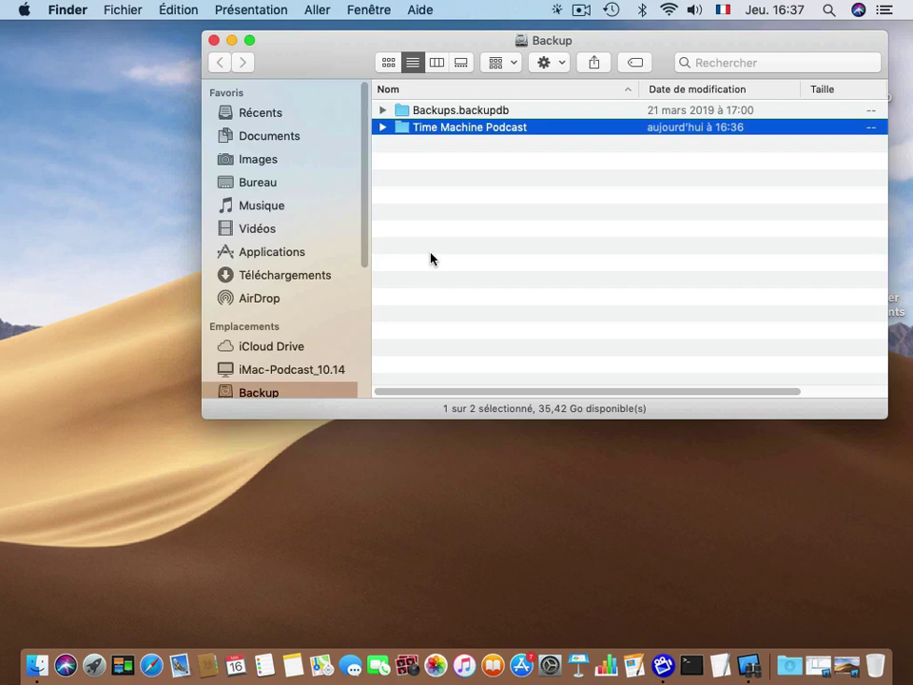
click(548, 660)
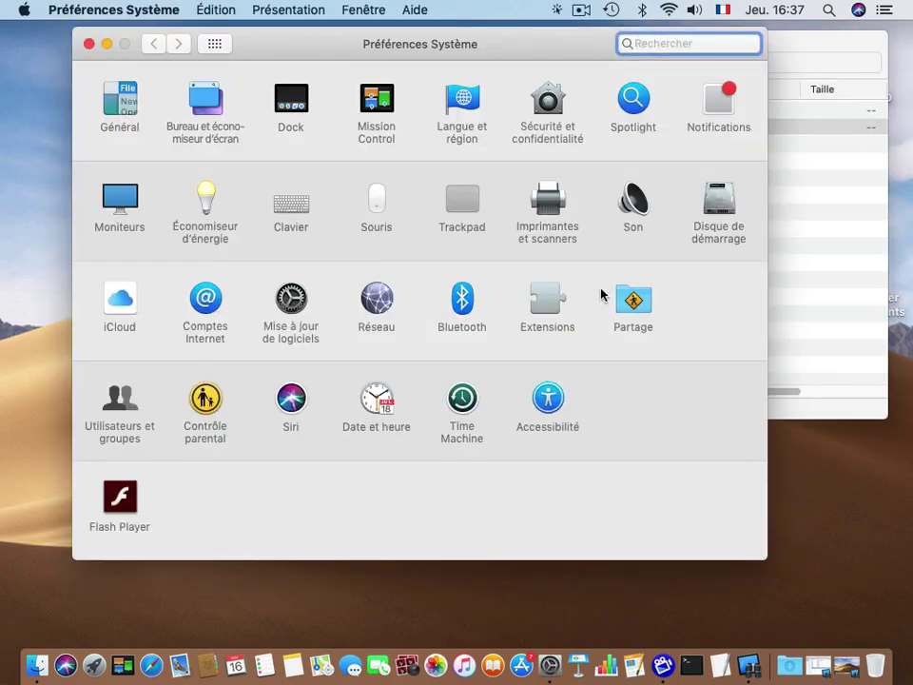
click(633, 298)
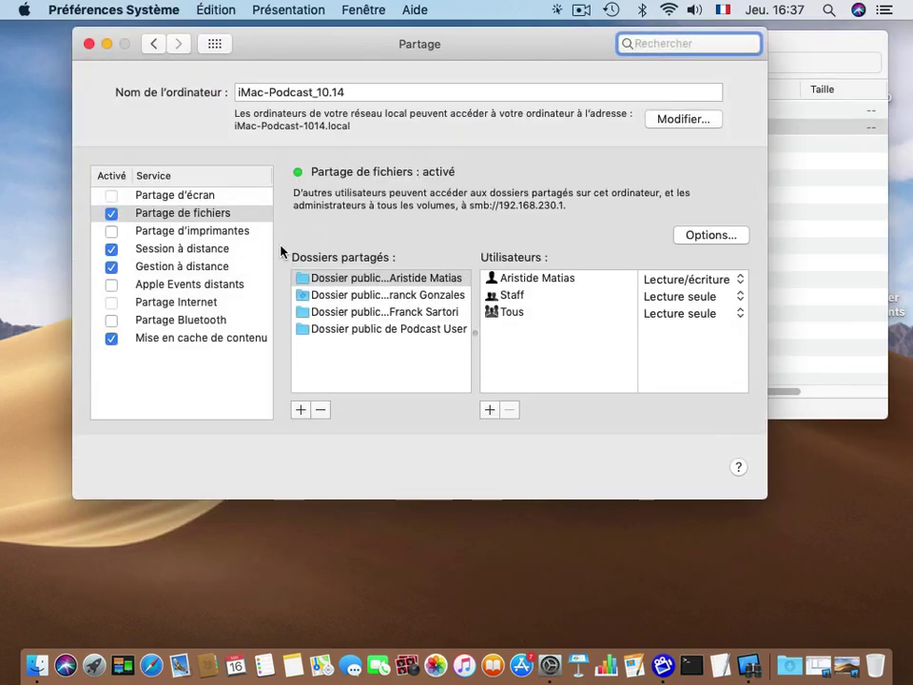
click(161, 216)
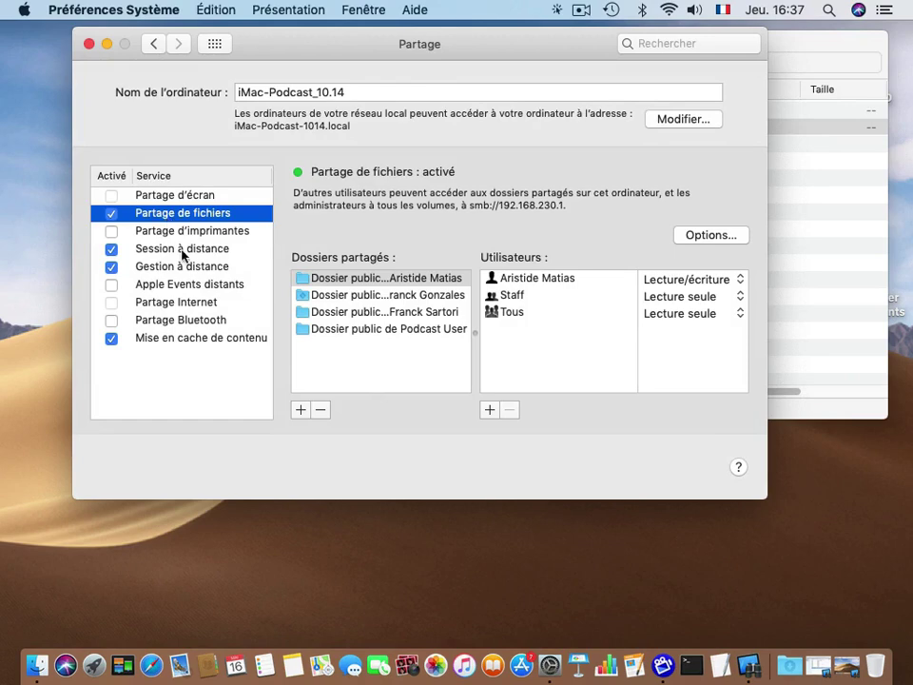
Add the Time Machine Podcast folder from the Backup disk to the shared folders
click(301, 411)
click(370, 80)
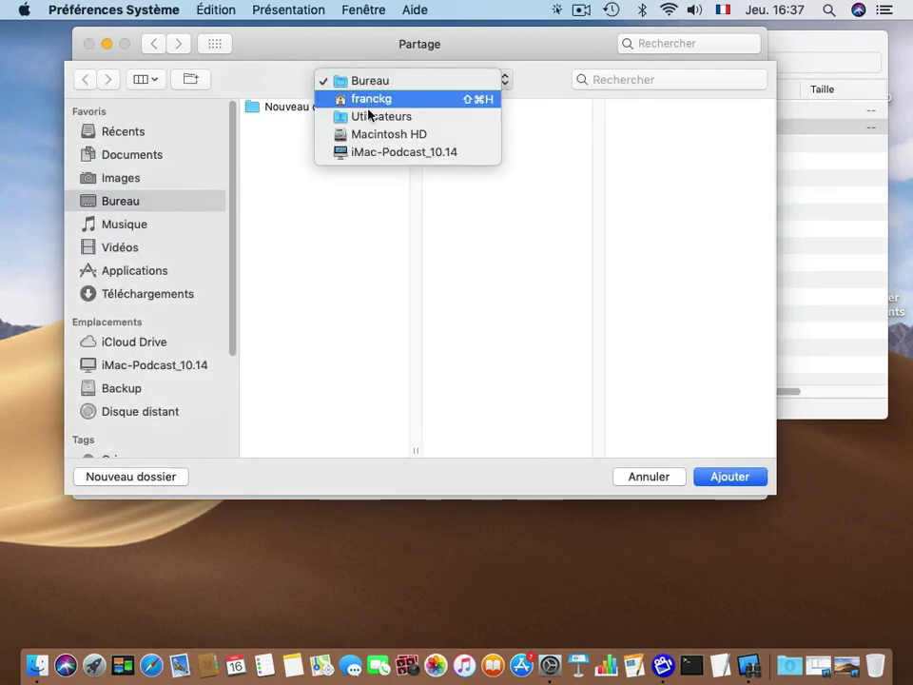
click(361, 136)
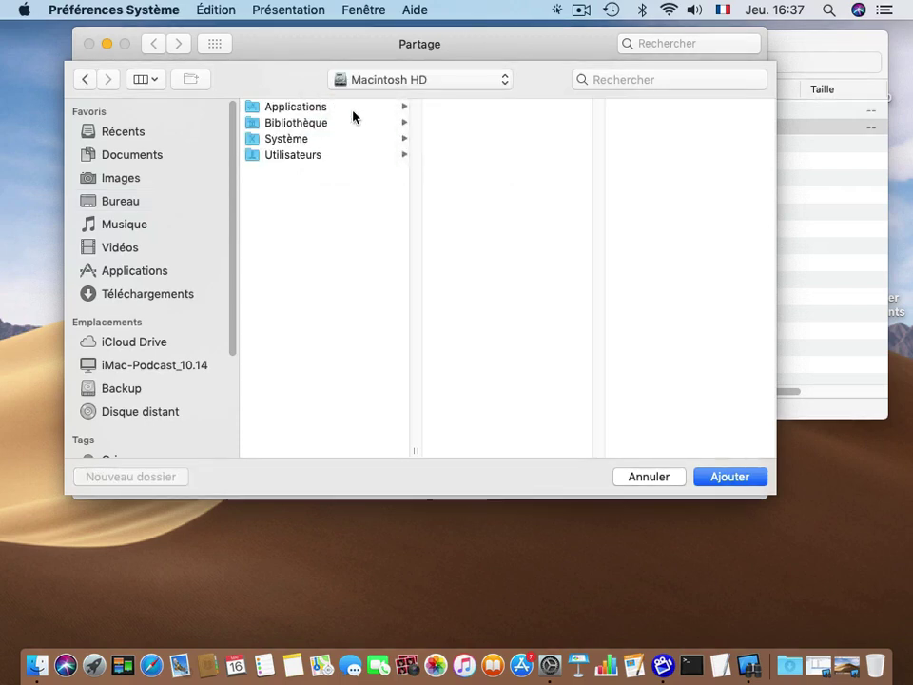
click(363, 82)
click(319, 97)
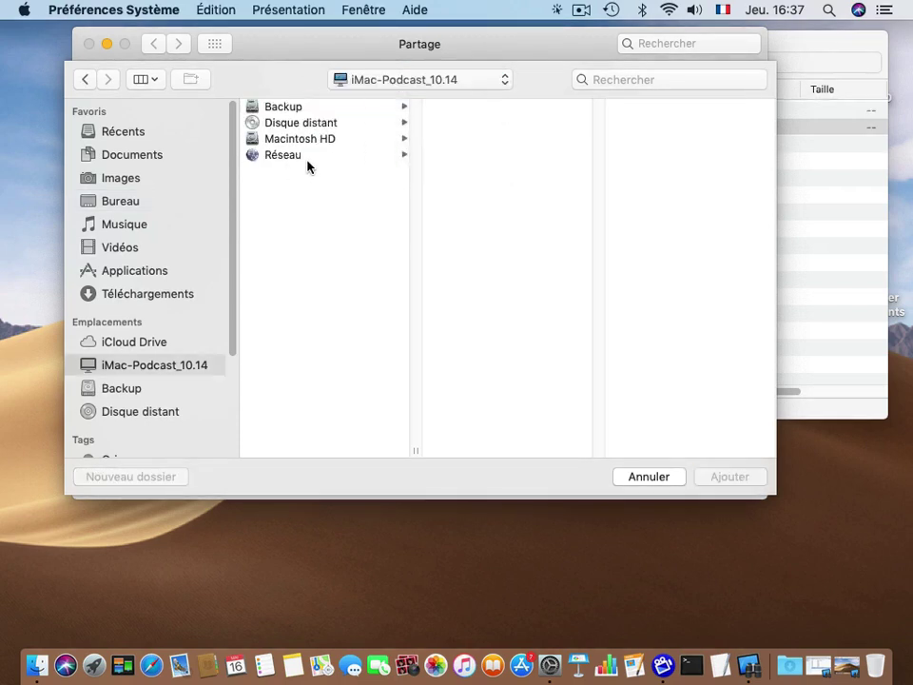
click(271, 107)
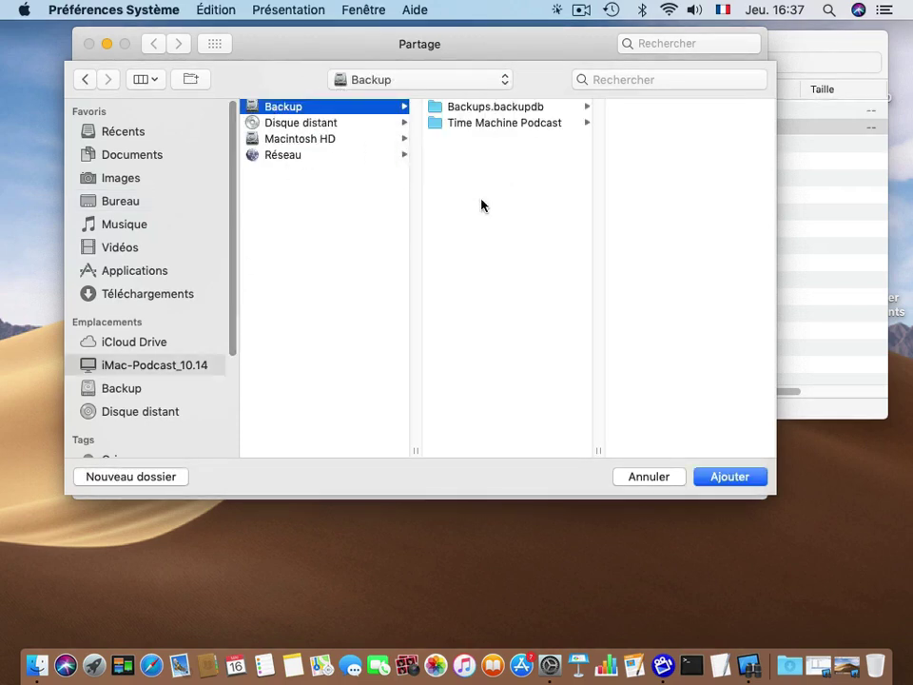
click(476, 124)
click(730, 477)
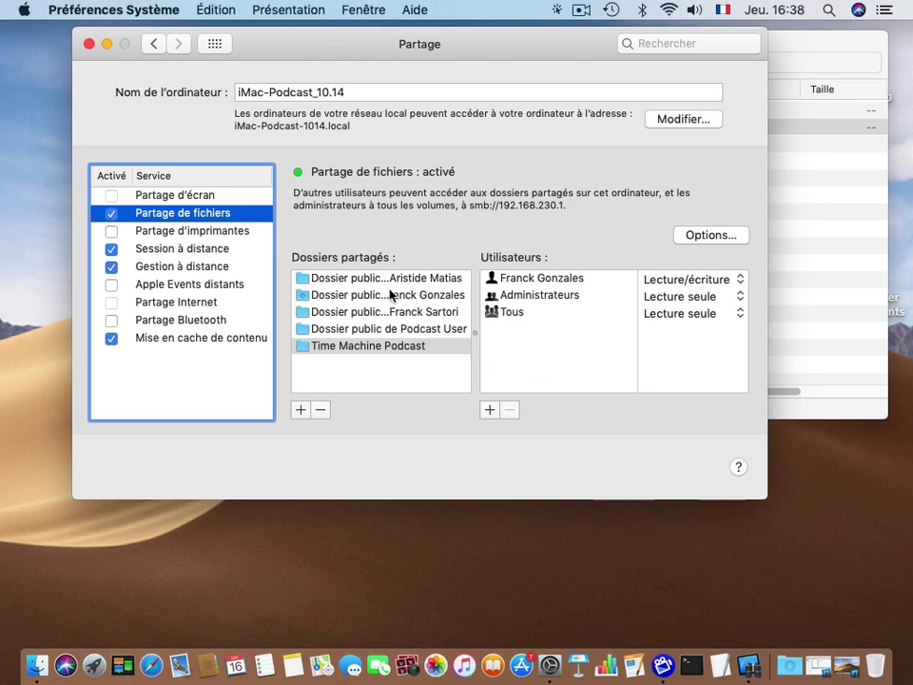
Unlock the Utilisateurs et groupes preferences by entering the administrator password
click(215, 45)
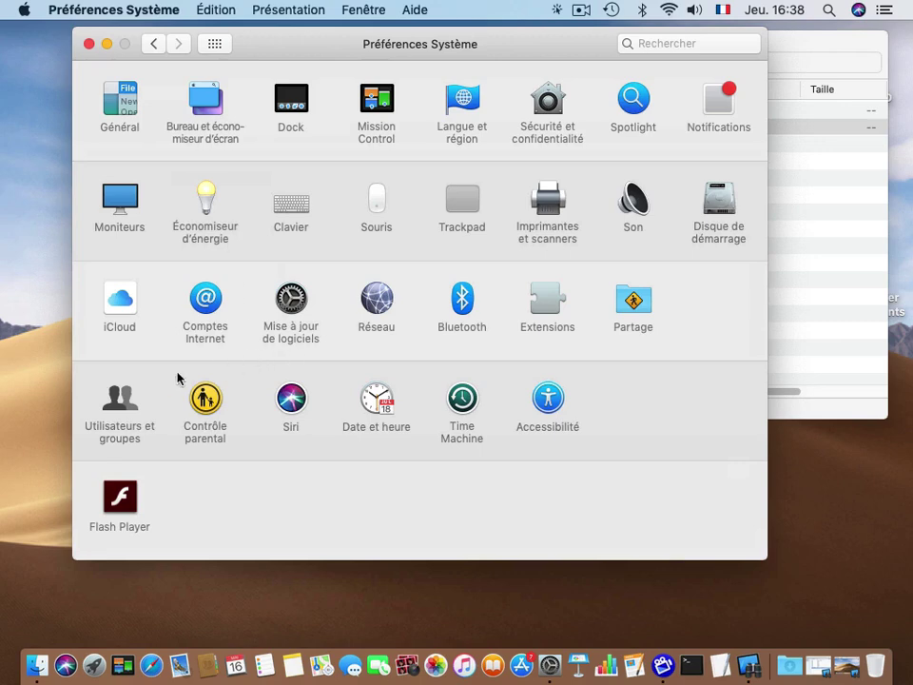
click(130, 406)
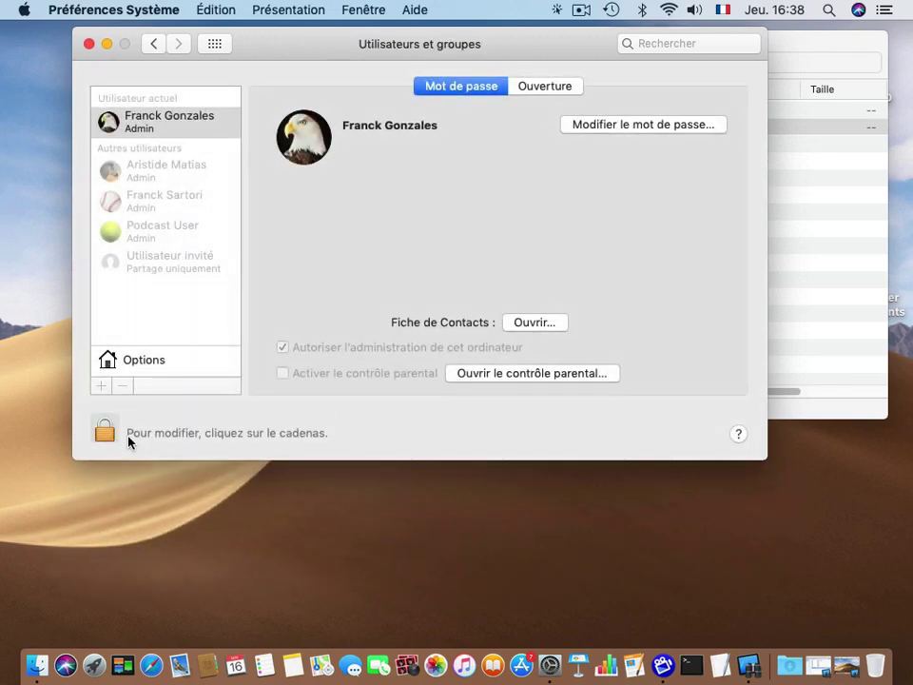
click(105, 436)
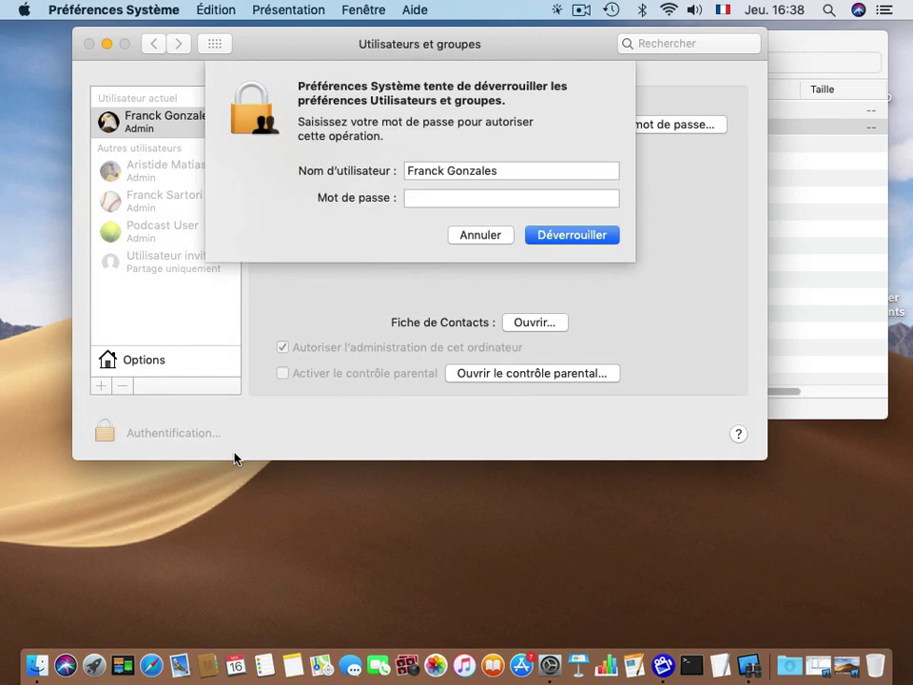
text(•••••)
key(Return)
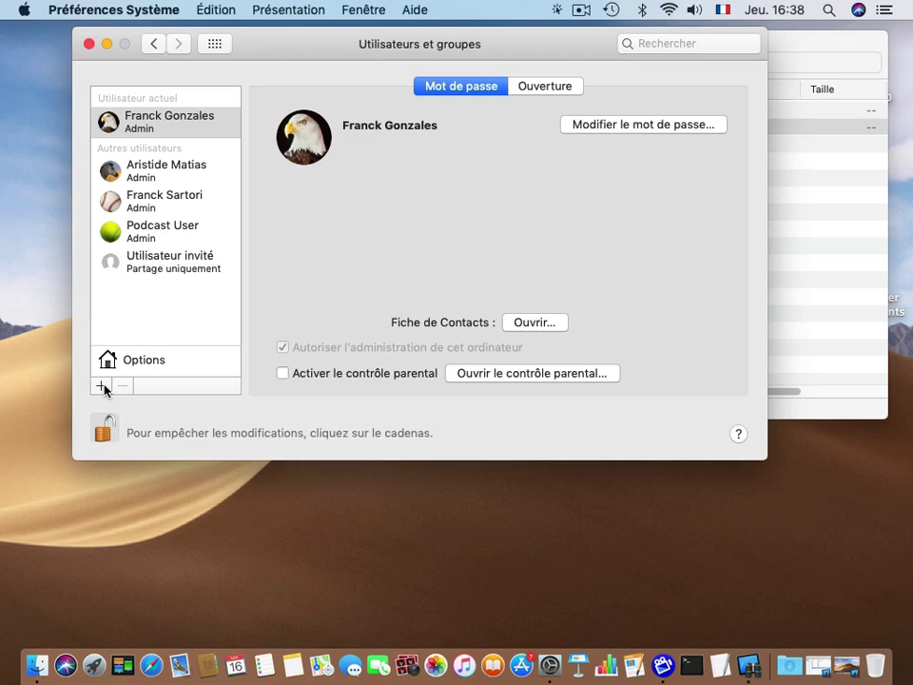
Start a new account of type Partage uniquement with the full name "Time Machine User"
click(102, 386)
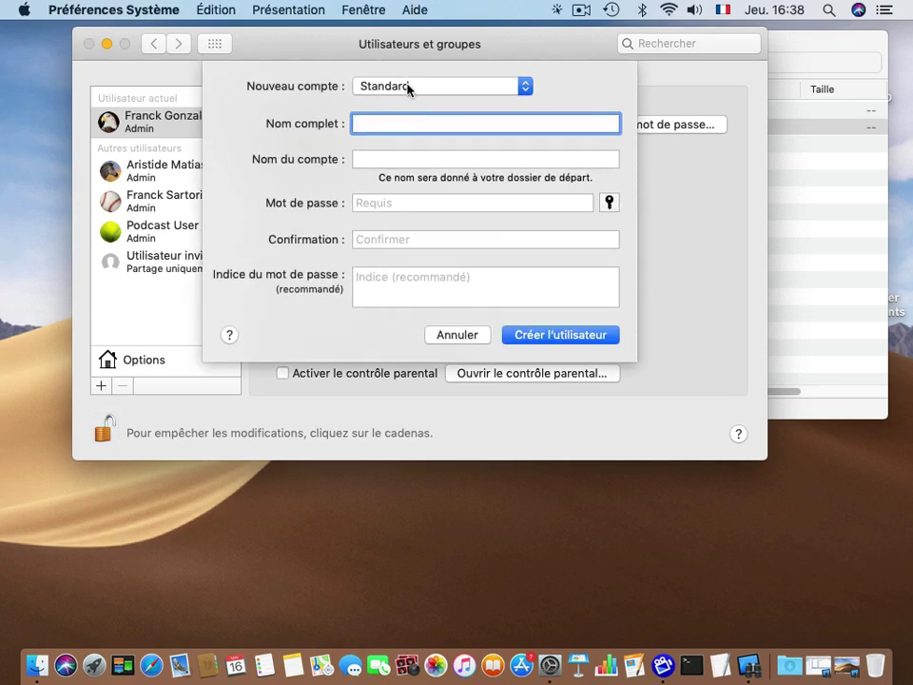
click(414, 86)
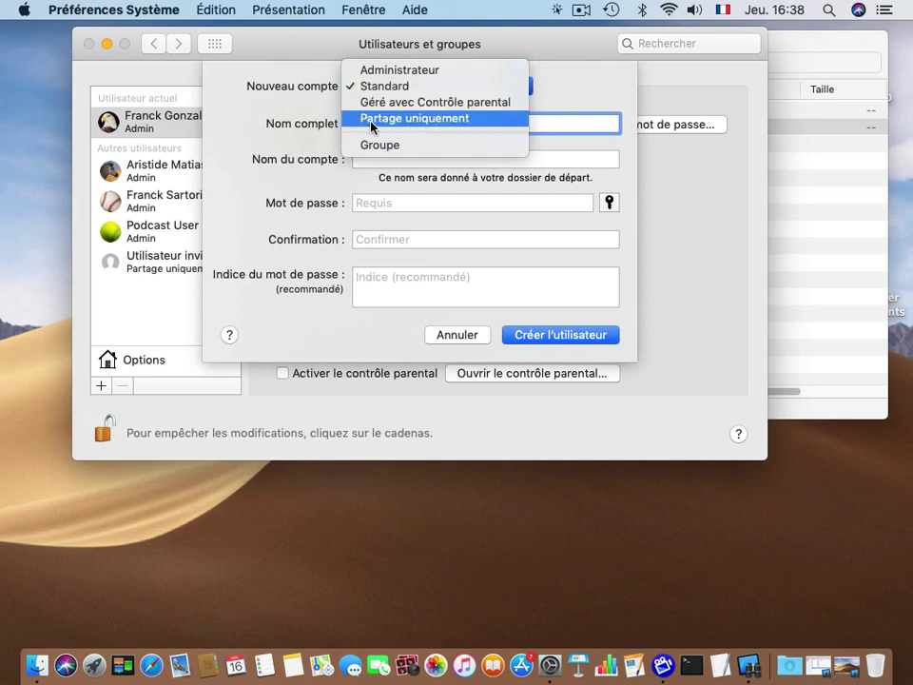
click(478, 124)
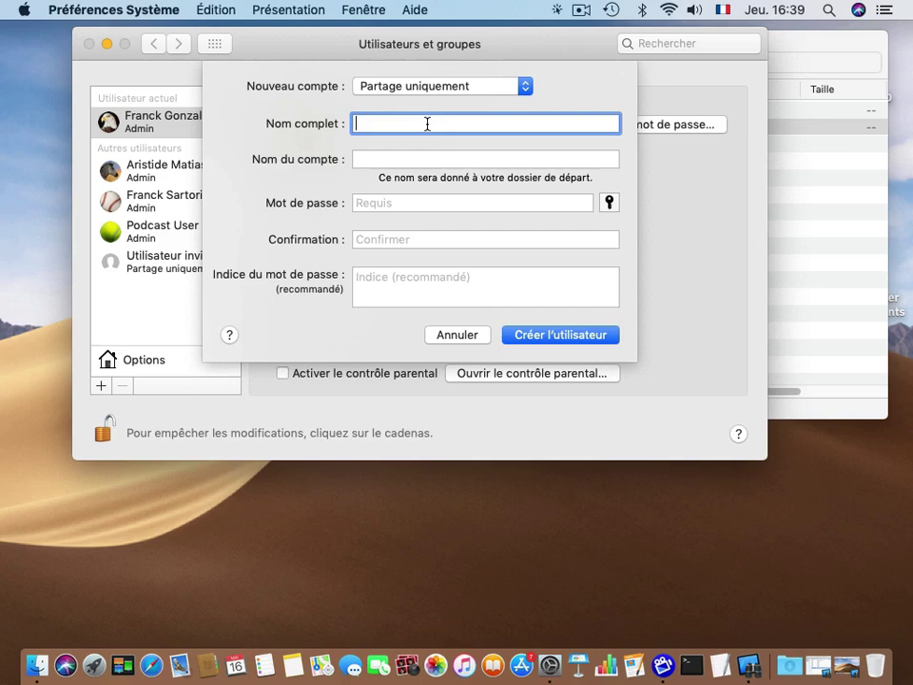
drag(342, 45, 332, 102)
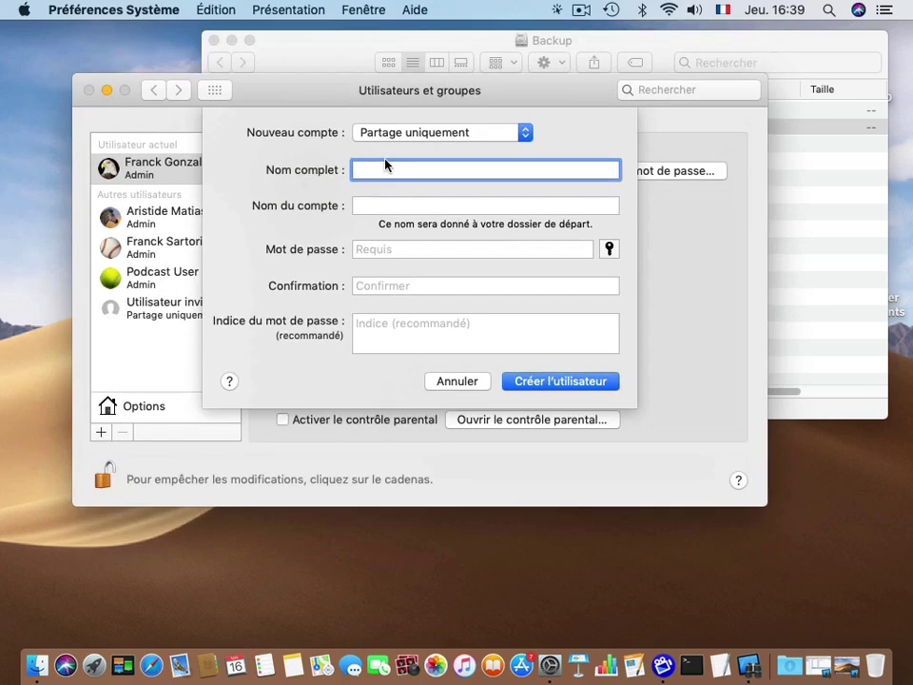
text(Time)
text(Machine User)
click(382, 205)
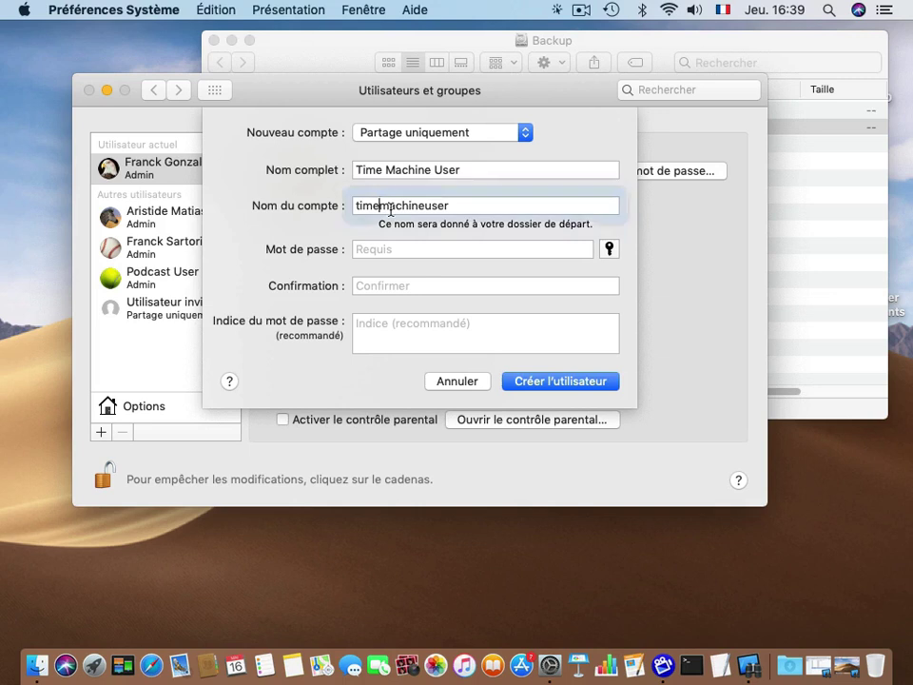
Enter and confirm the new account's password, and create the user
click(409, 253)
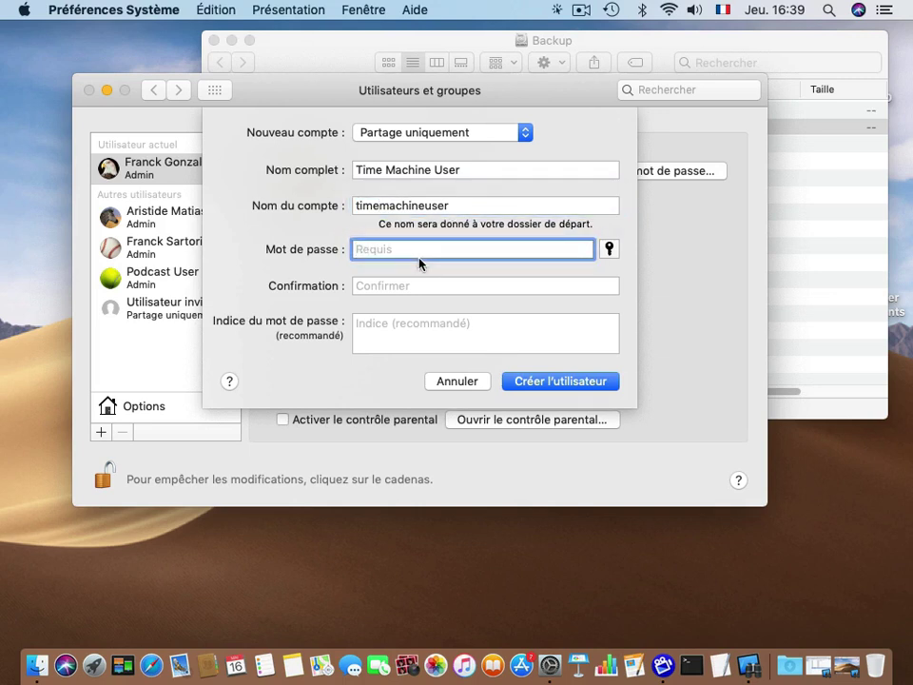
text(•••••)
key(Tab)
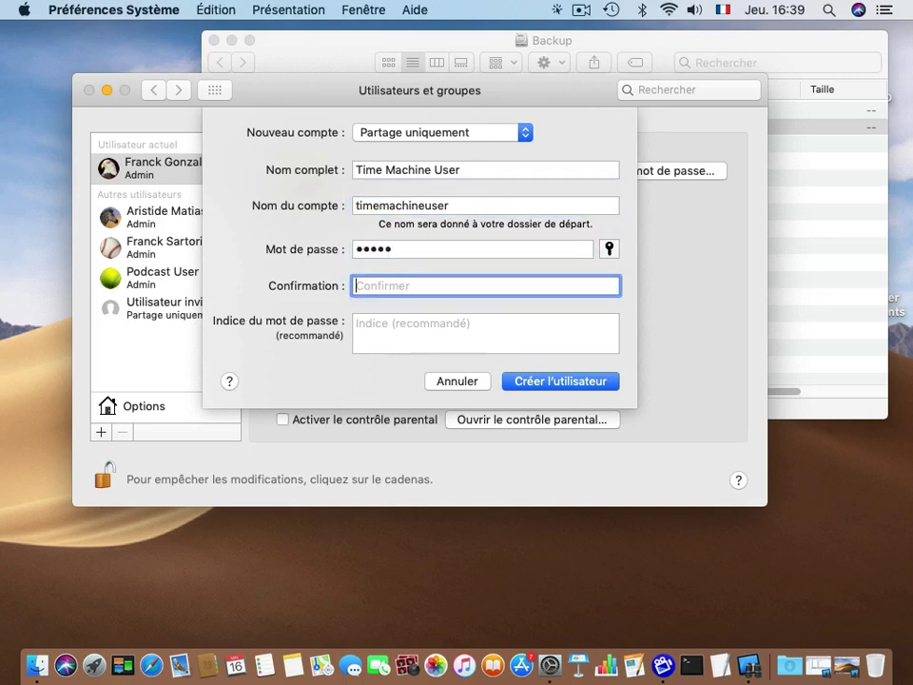
text(•••••)
click(537, 386)
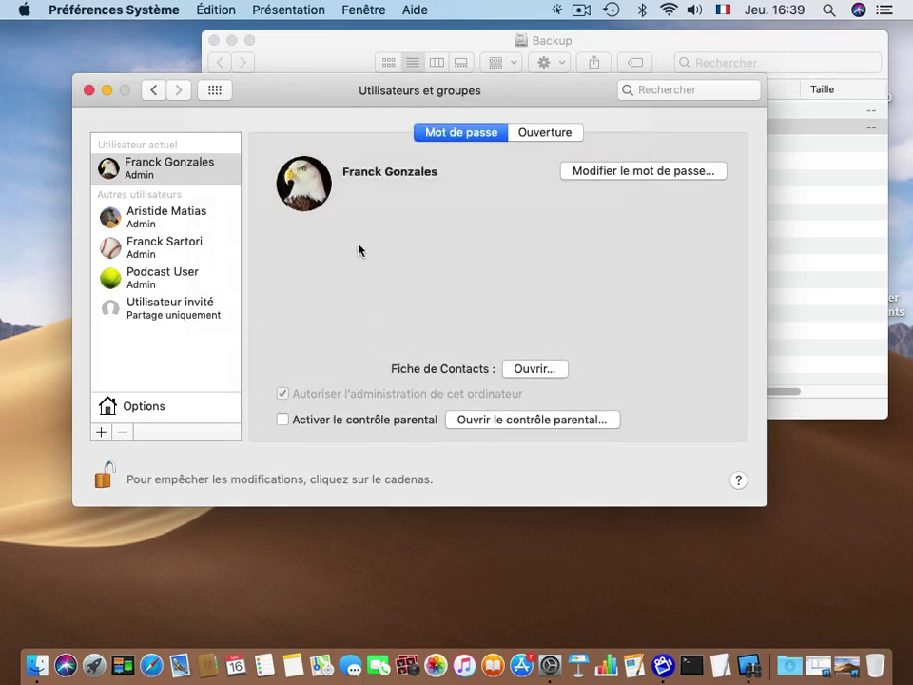
Add Time Machine User to the users allowed on the Time Machine Podcast shared folder in the Partage settings
click(214, 90)
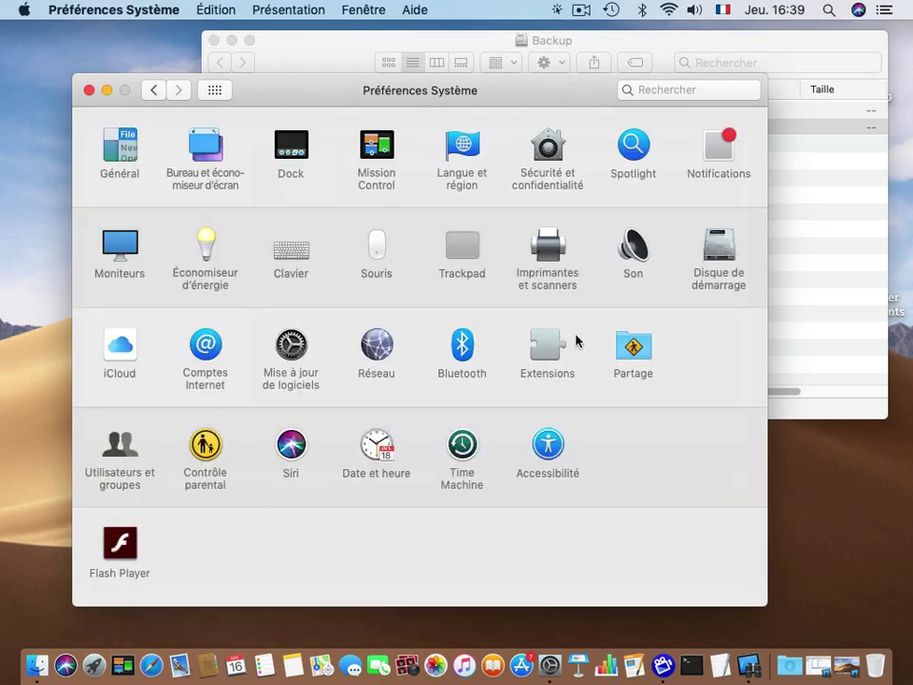
click(631, 348)
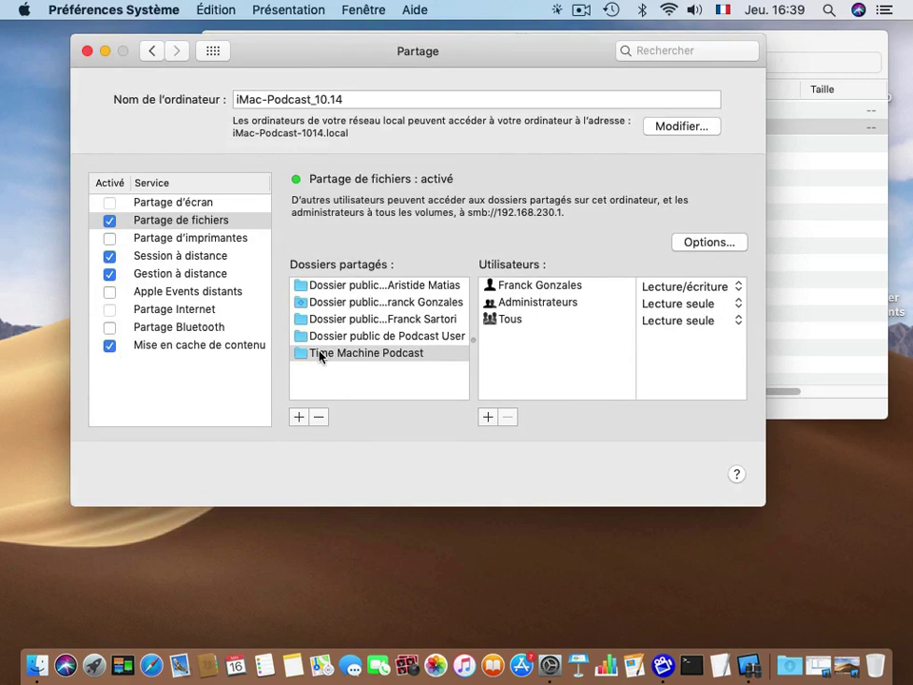
click(333, 353)
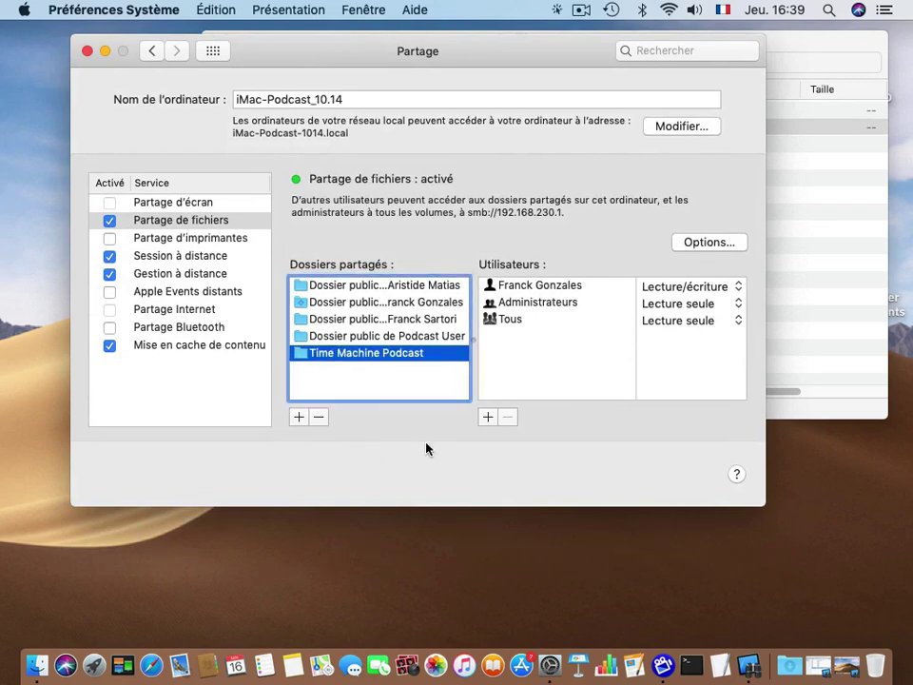
click(488, 418)
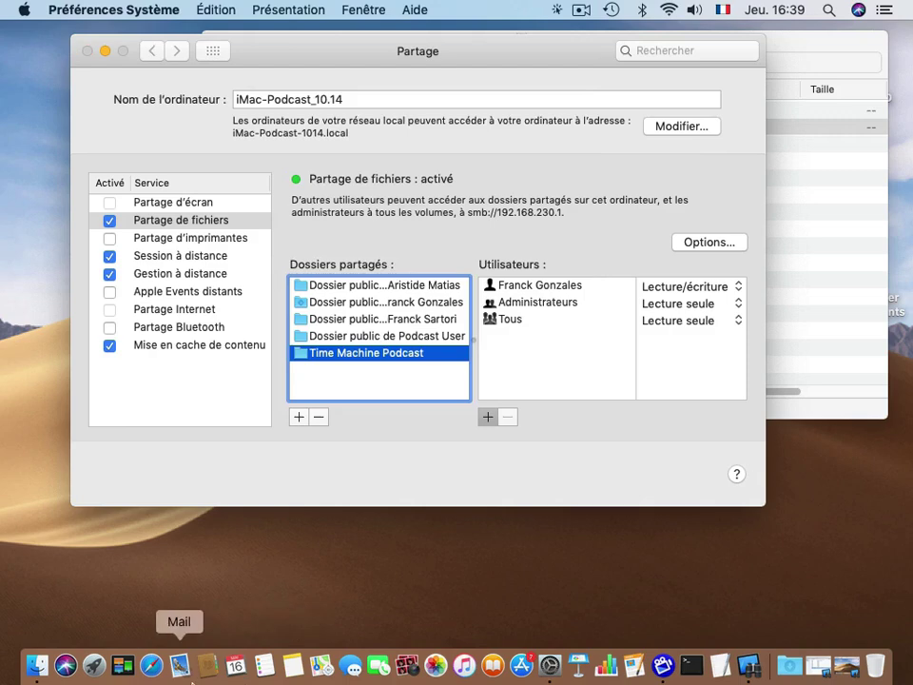
click(409, 198)
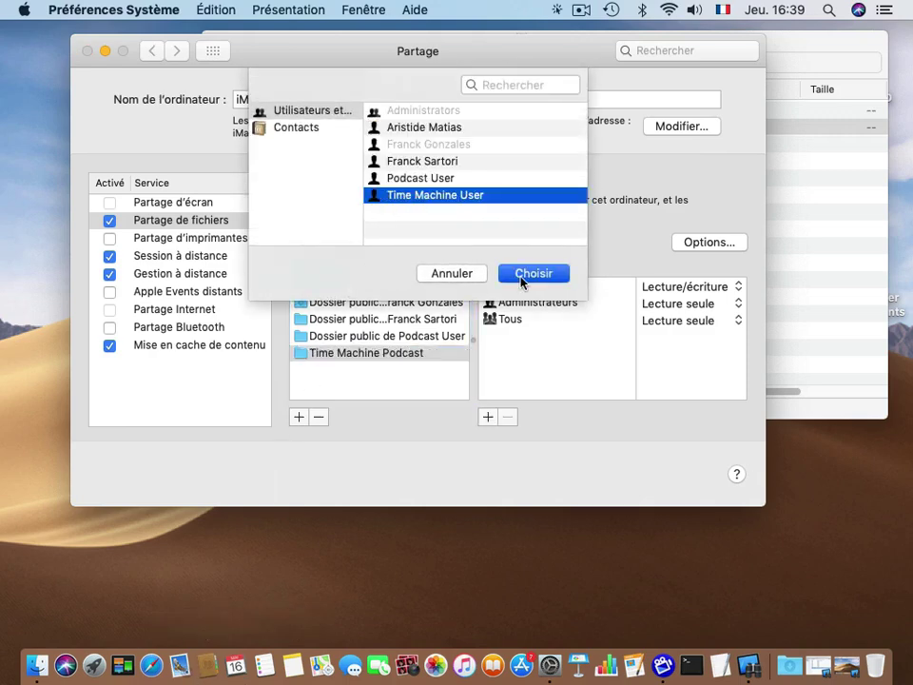
click(526, 273)
Give Time Machine User Lecture/écriture access to the Time Machine Podcast shared folder
click(677, 286)
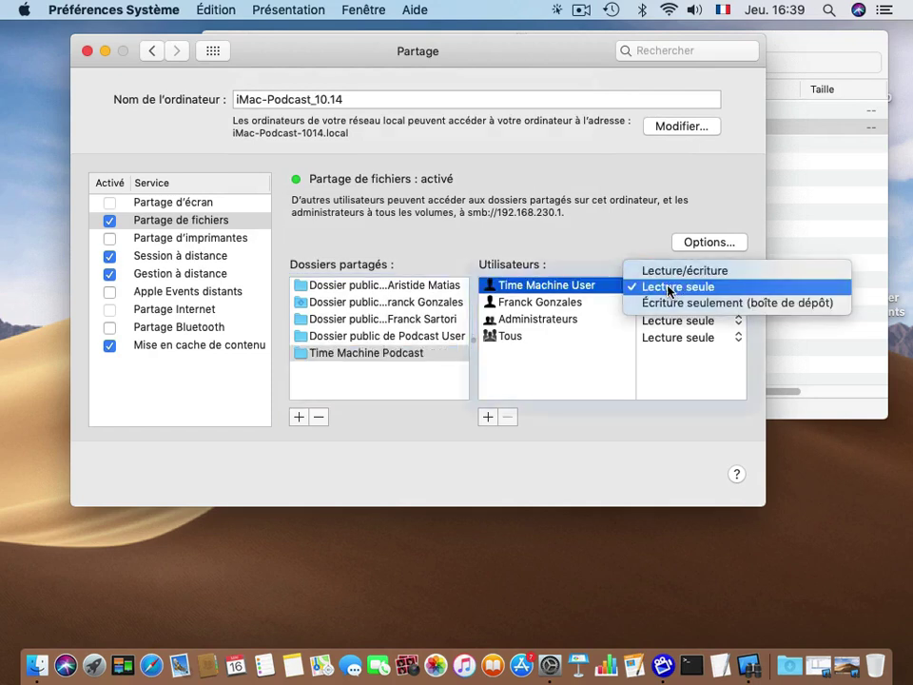
click(666, 270)
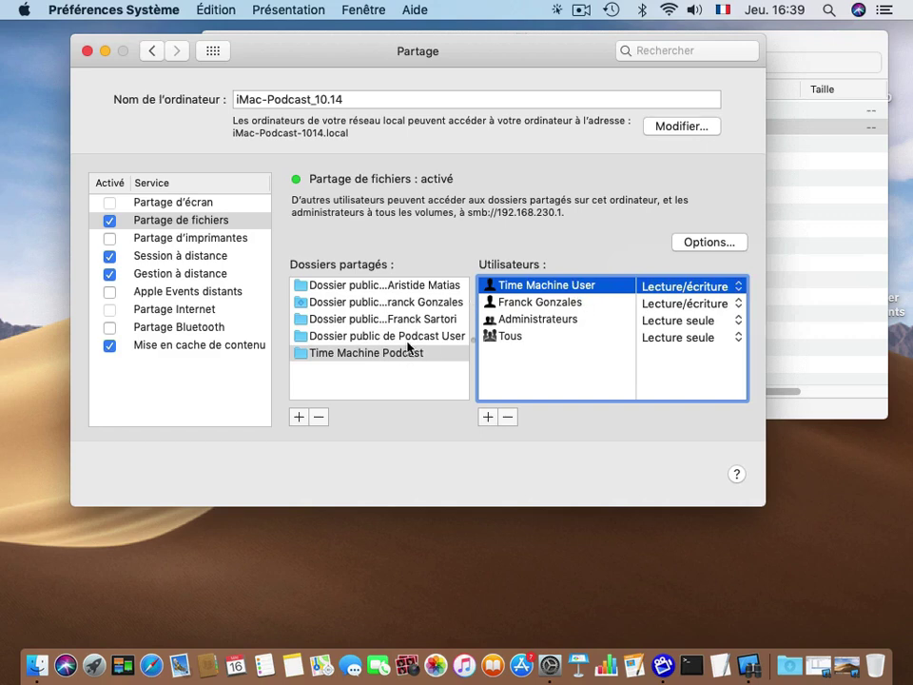
click(551, 359)
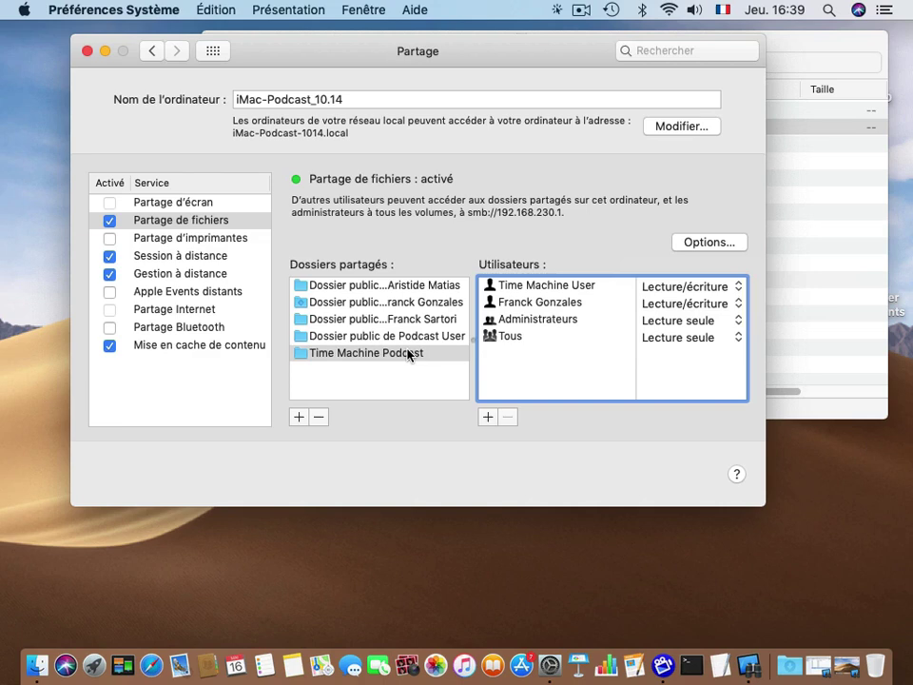
In the Time Machine Podcast folder's advanced options, enable sharing as a Time Machine backup destination and enter 50 Go as the limit value
click(301, 354)
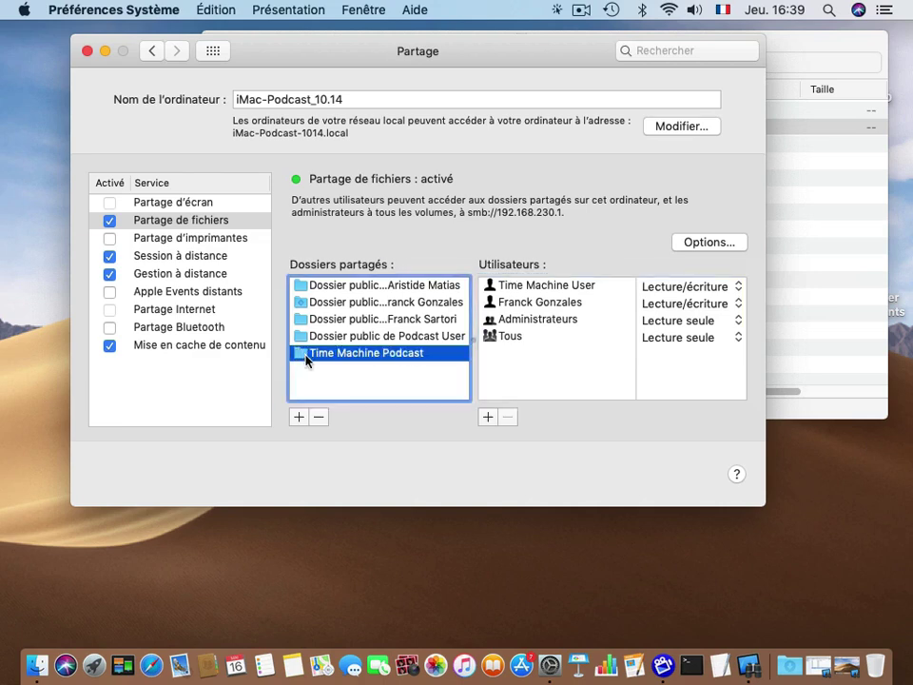
right_click(303, 356)
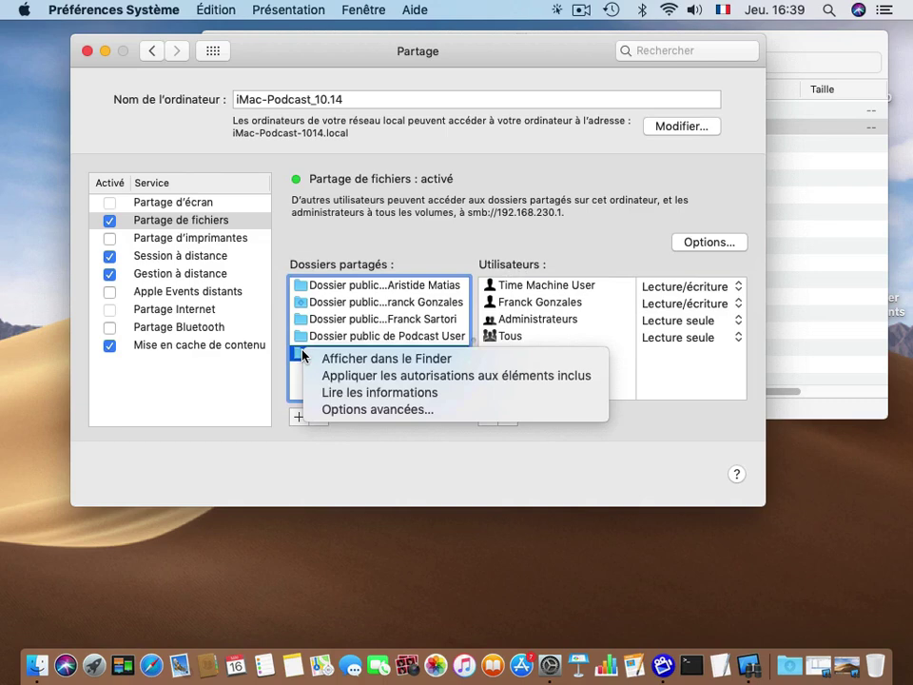
click(334, 410)
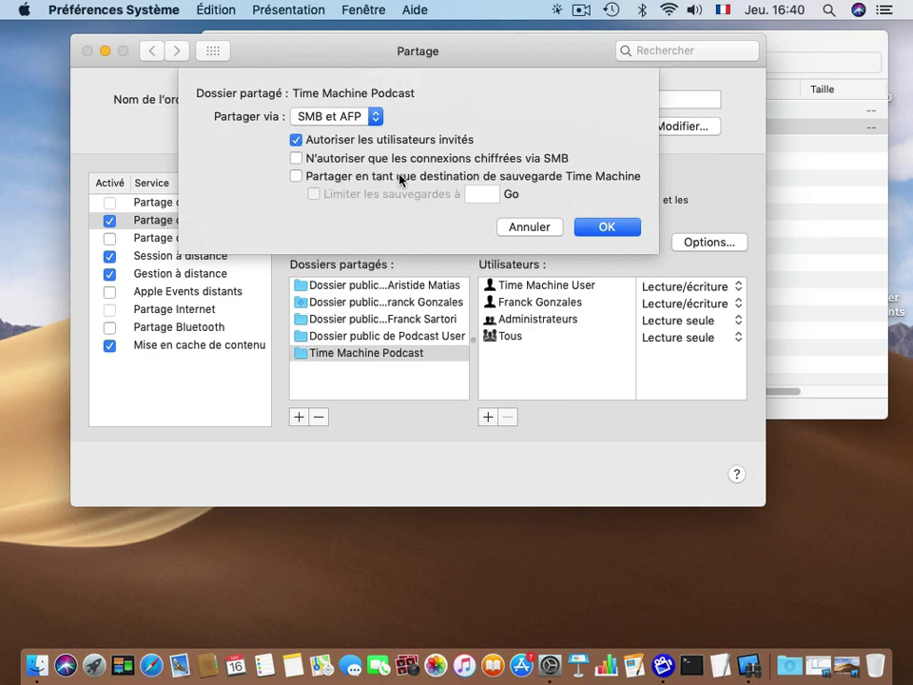
click(537, 179)
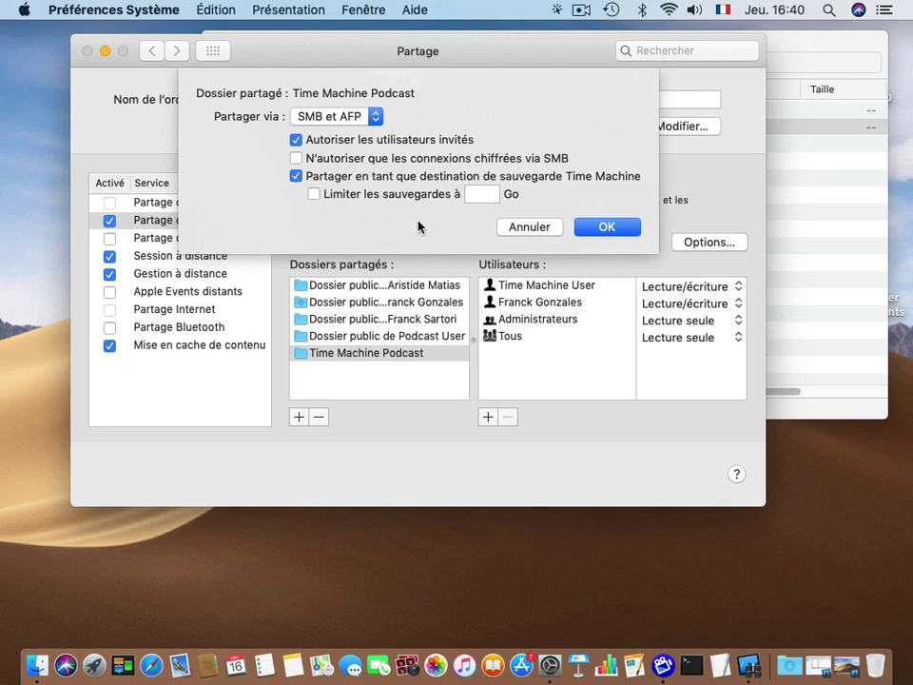
click(484, 193)
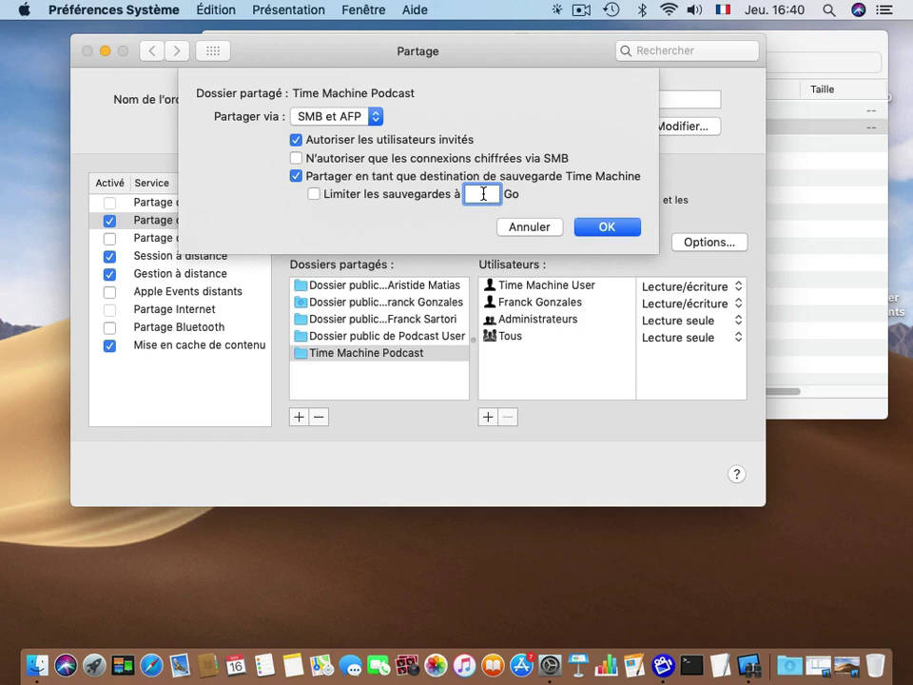
text(50)
Restrict the Time Machine Podcast folder's sharing protocol to SMB and confirm the advanced options
click(352, 118)
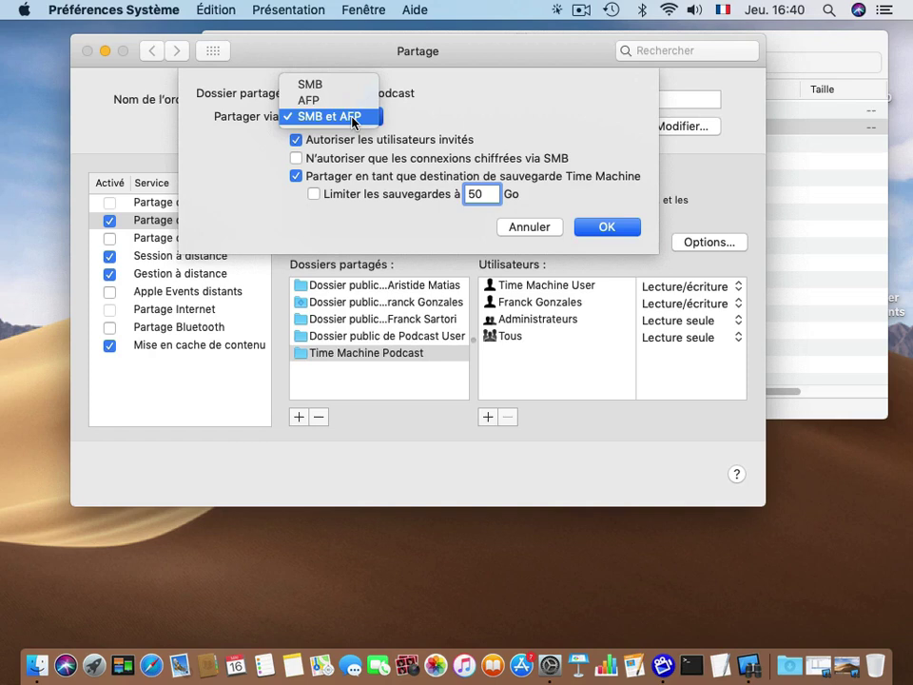
click(397, 114)
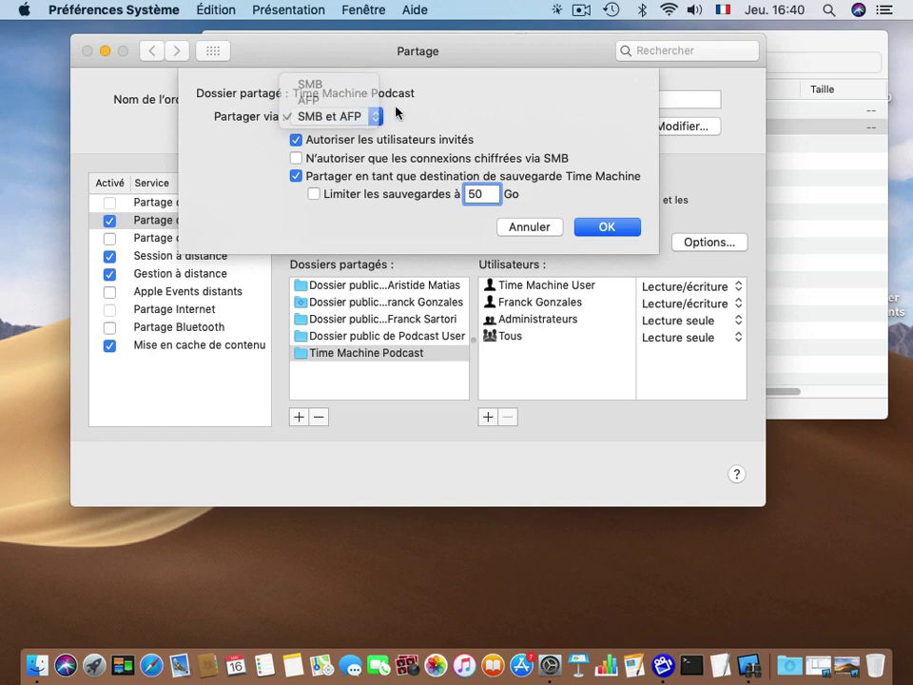
click(346, 116)
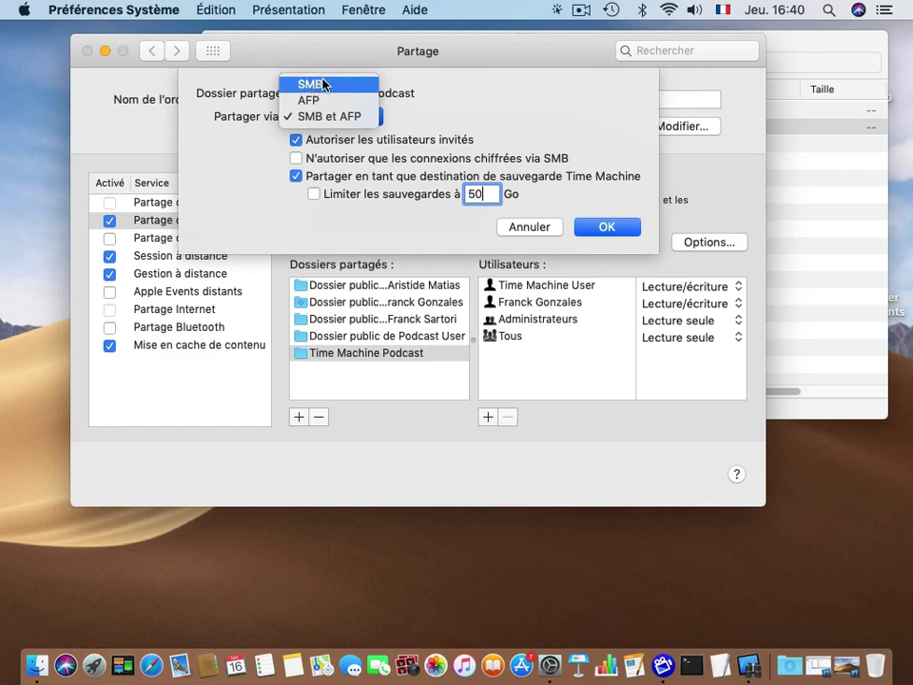
click(329, 85)
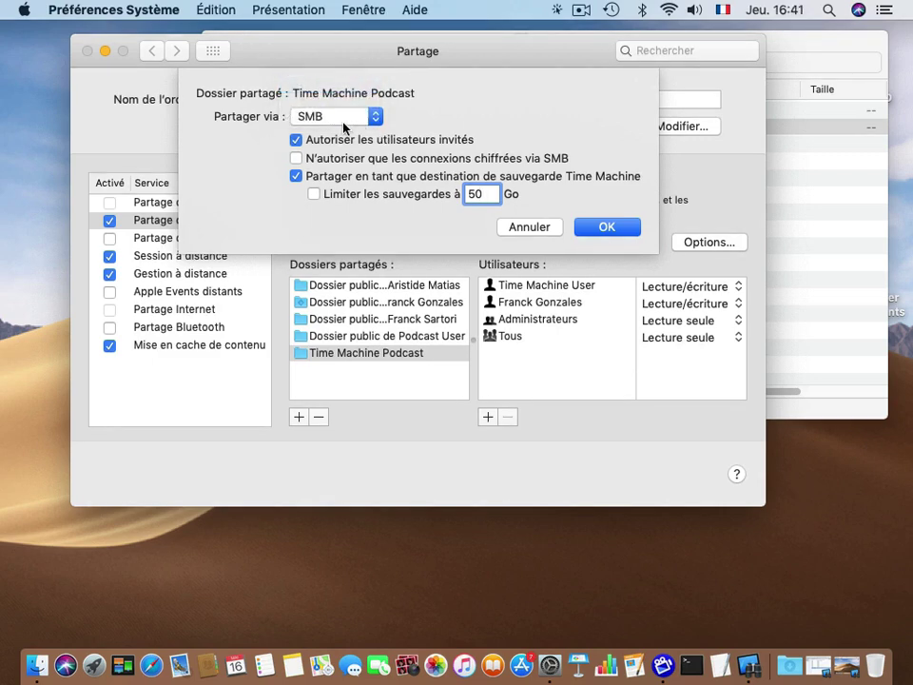
click(608, 228)
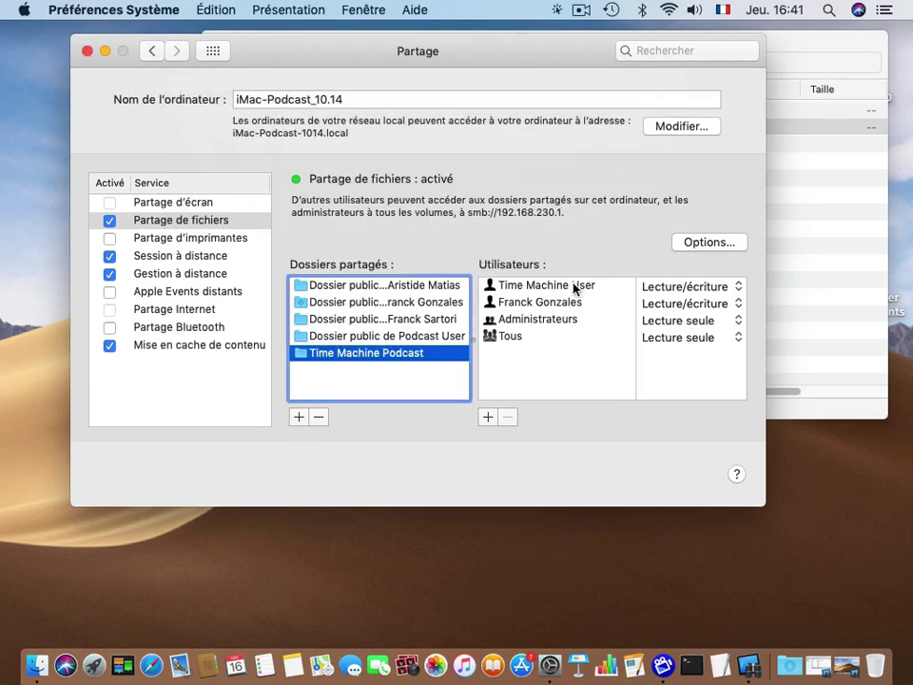
Close the Partage preferences and open the Time Machine Podcast folder from the Backup disk in icon view
drag(312, 47, 320, 85)
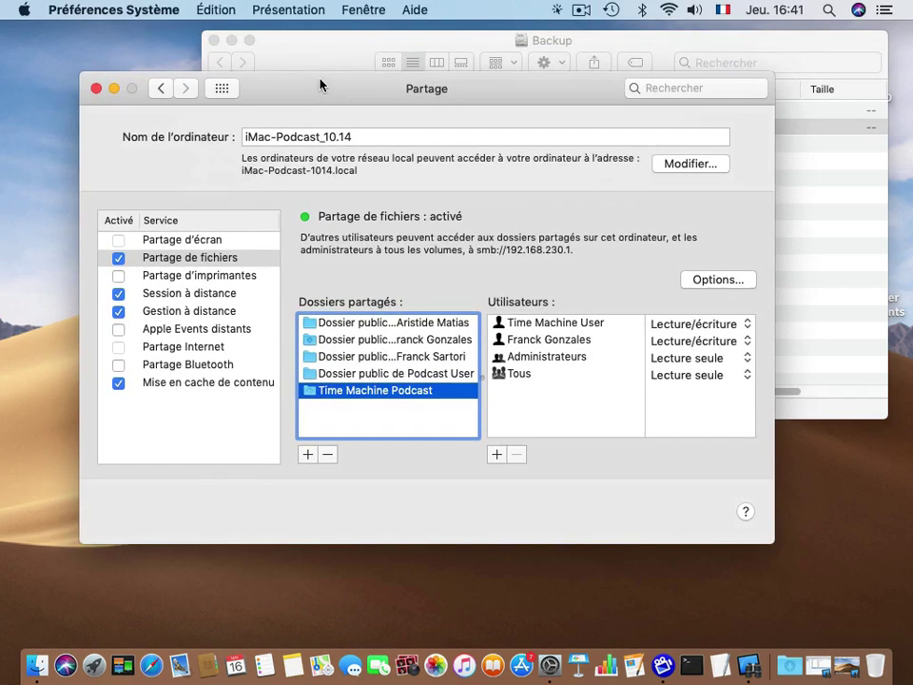
click(95, 89)
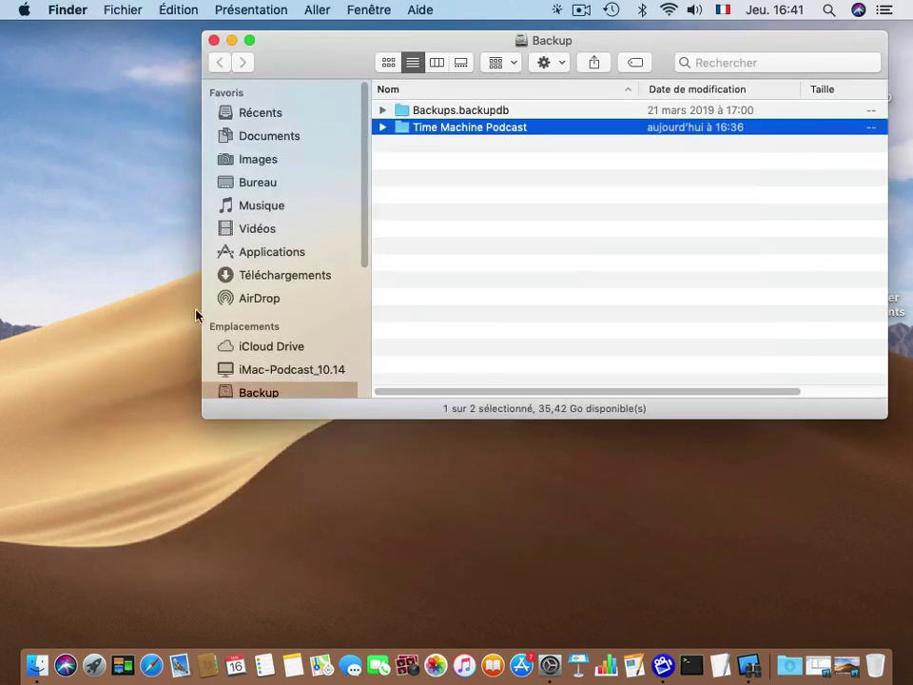
click(389, 64)
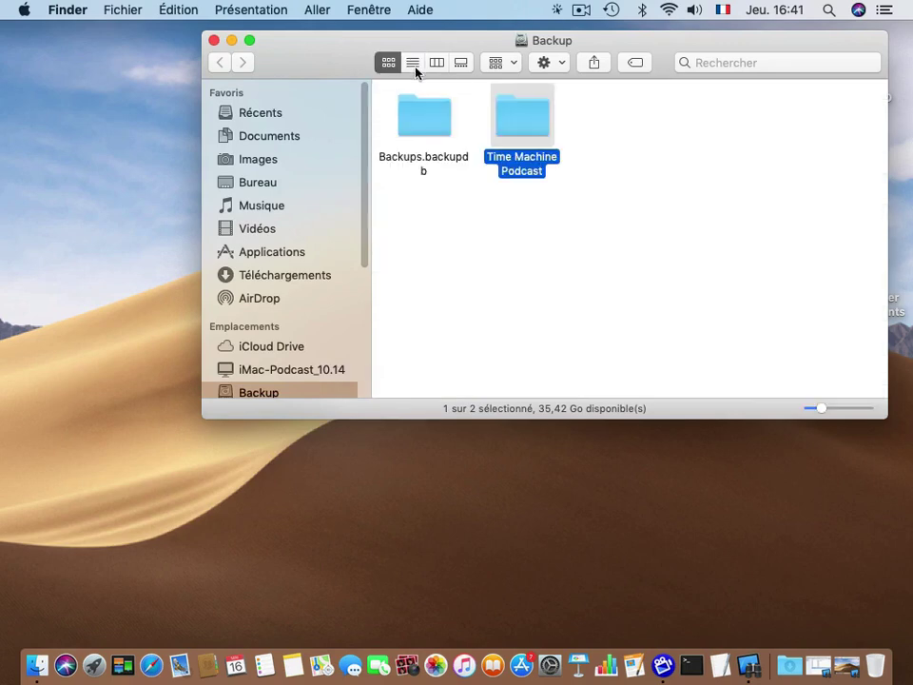
double_click(513, 119)
drag(462, 57, 336, 94)
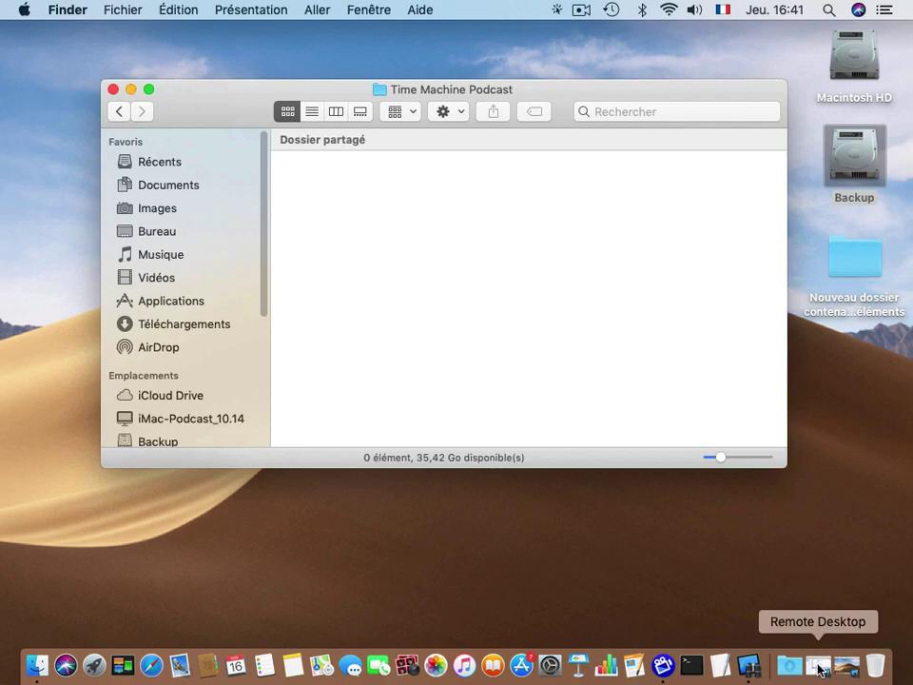
Switch to the Mac-04 Remote Desktop session and choose Time Machine Podcast on iMac-Podcast_10.14 as its Time Machine backup disk
click(837, 669)
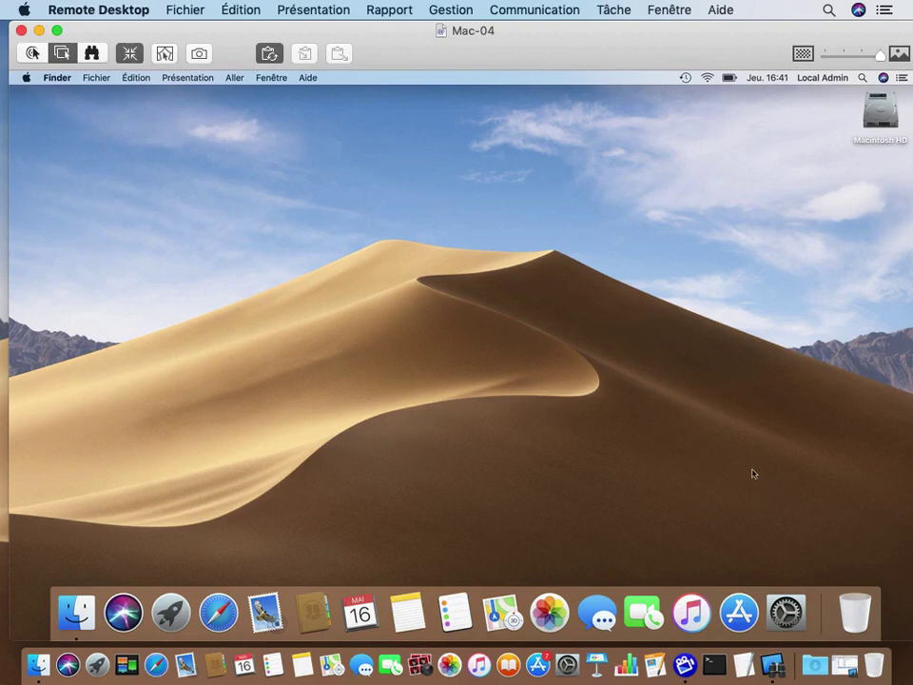
click(786, 613)
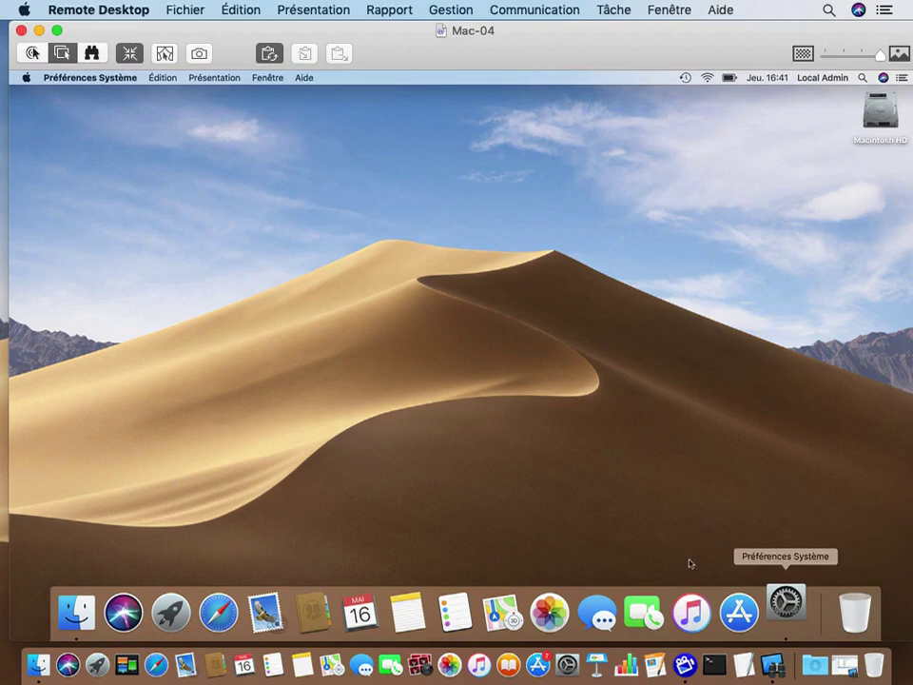
click(508, 395)
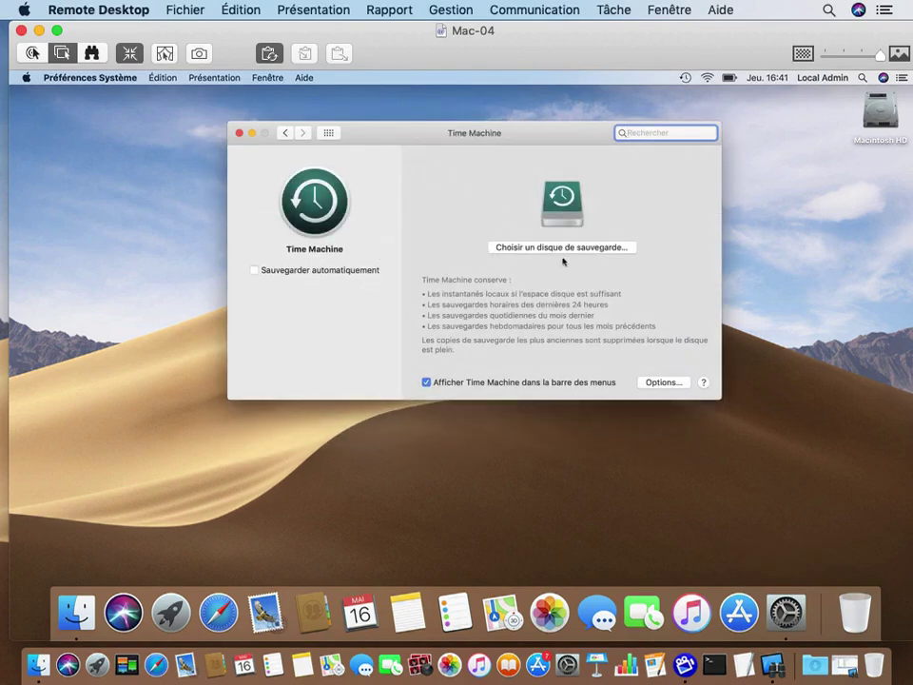
click(526, 249)
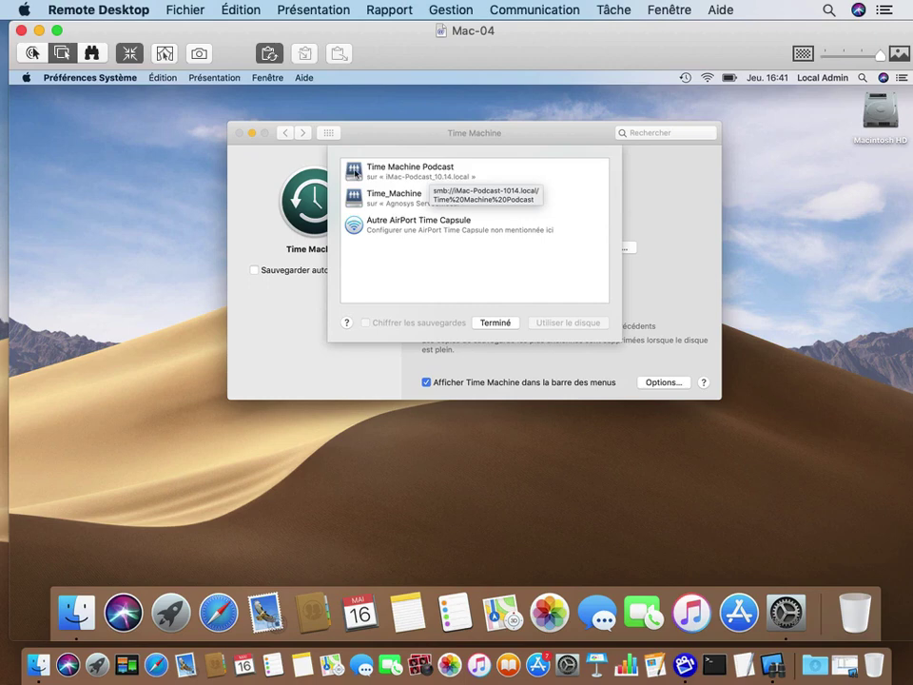
click(415, 175)
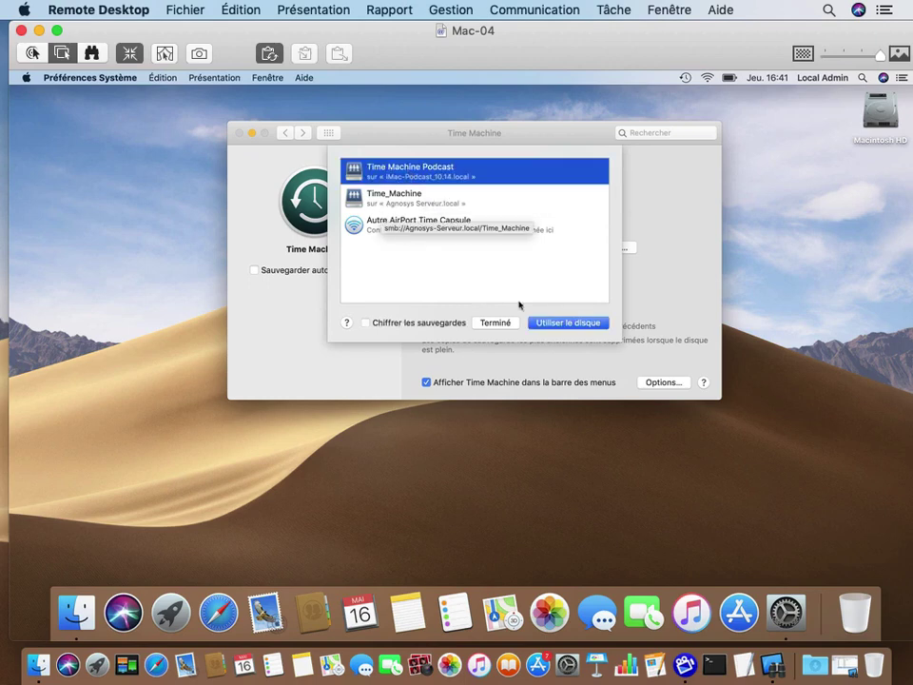
click(565, 324)
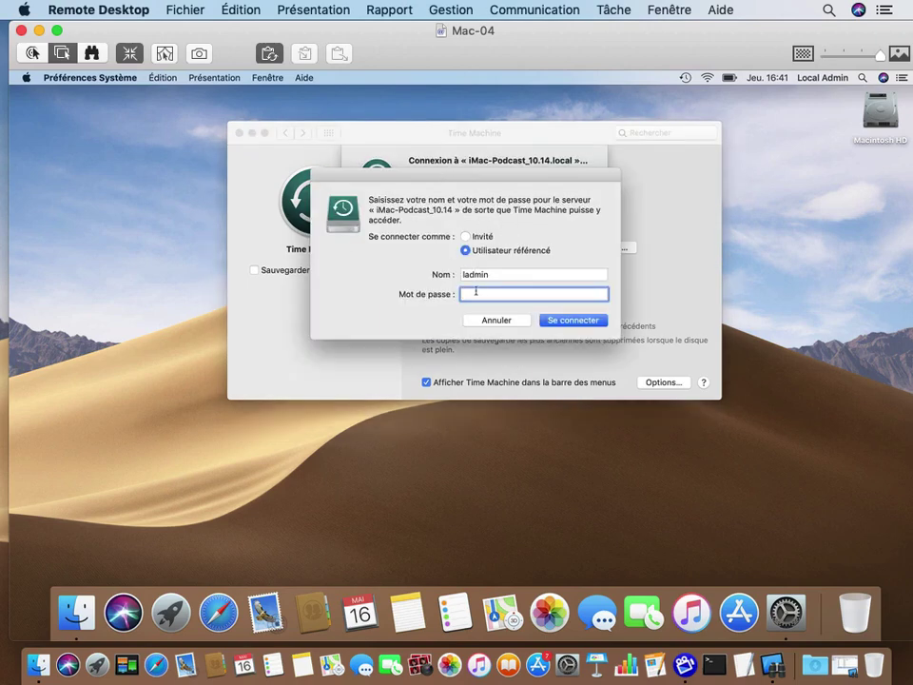
Connect to the backup server as the registered user timemachineuser, entering the account password
key(shift+Tab)
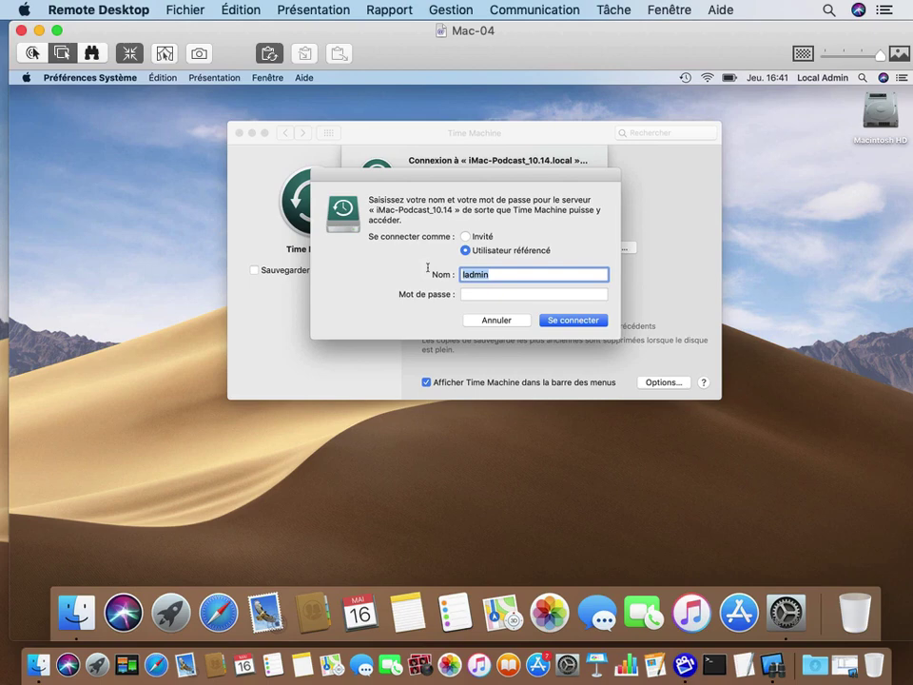
text(timemachineuser)
click(476, 293)
text(•••••)
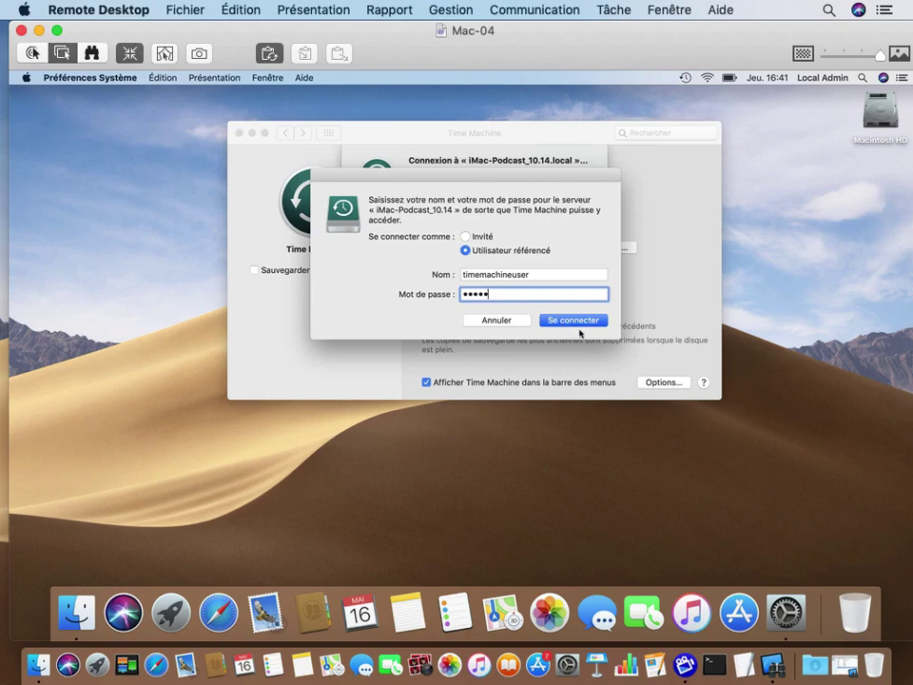
click(579, 320)
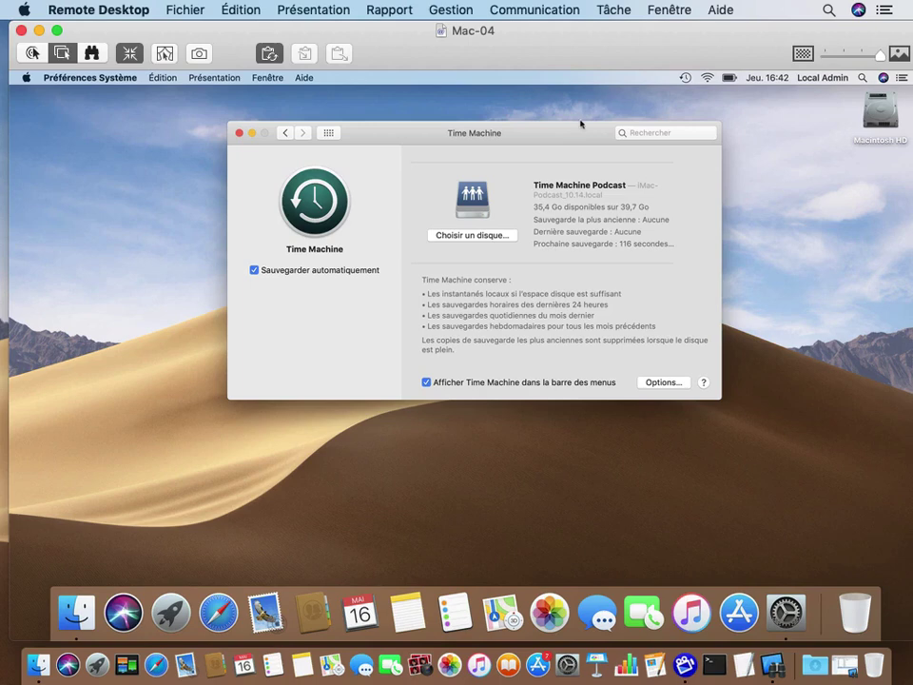
drag(561, 134, 506, 133)
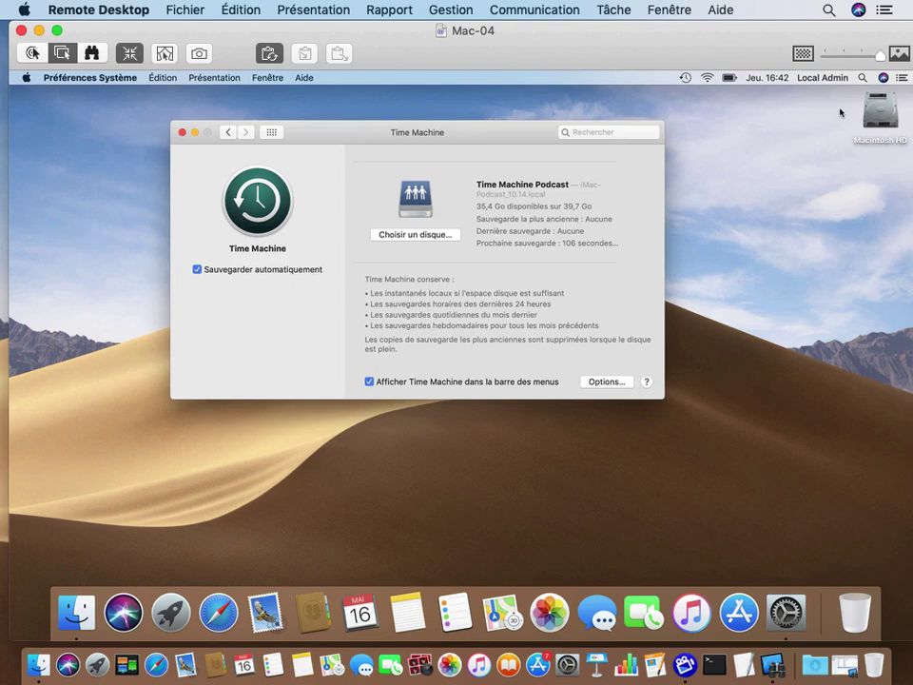
click(880, 112)
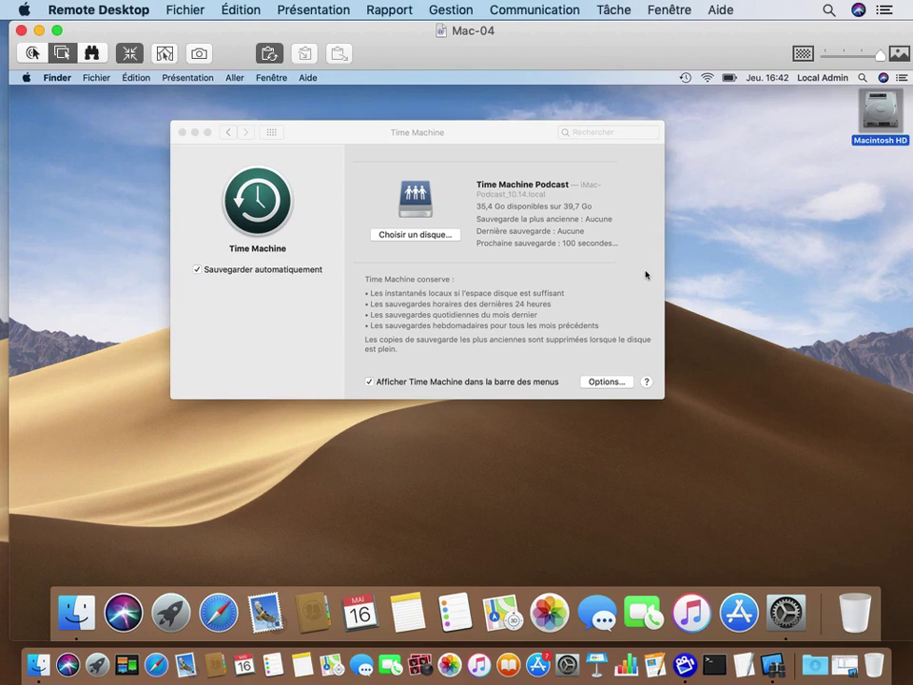
click(434, 153)
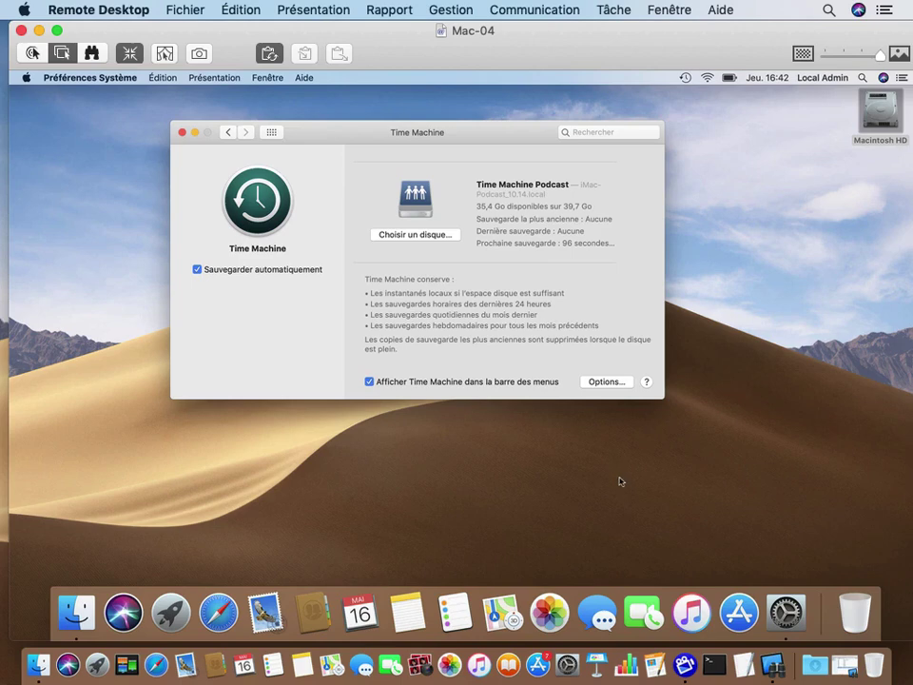
Review the items excluded from backups in Mac-04's Time Machine options and save the options
click(604, 381)
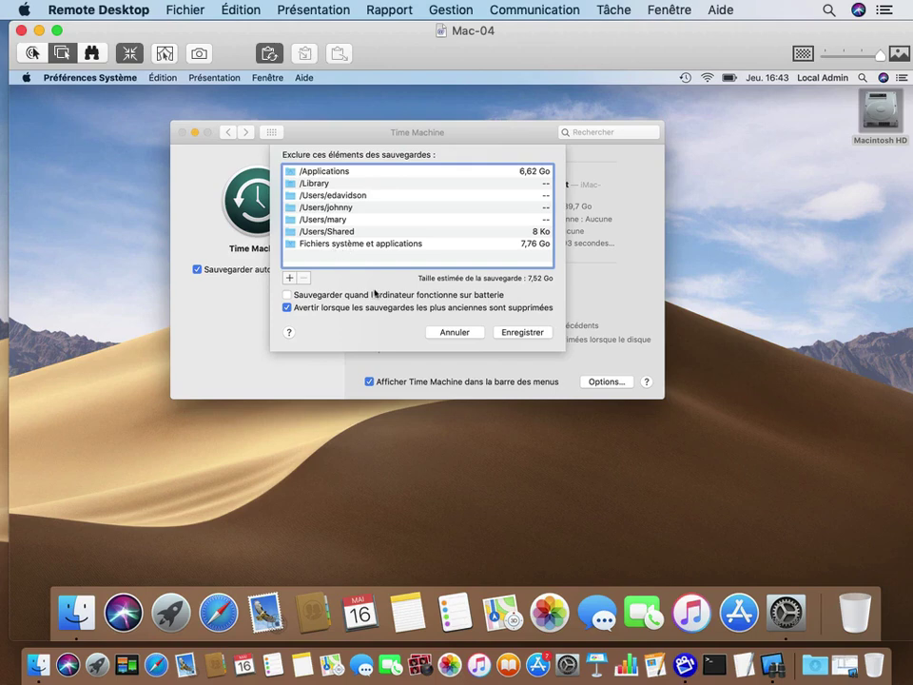
click(522, 335)
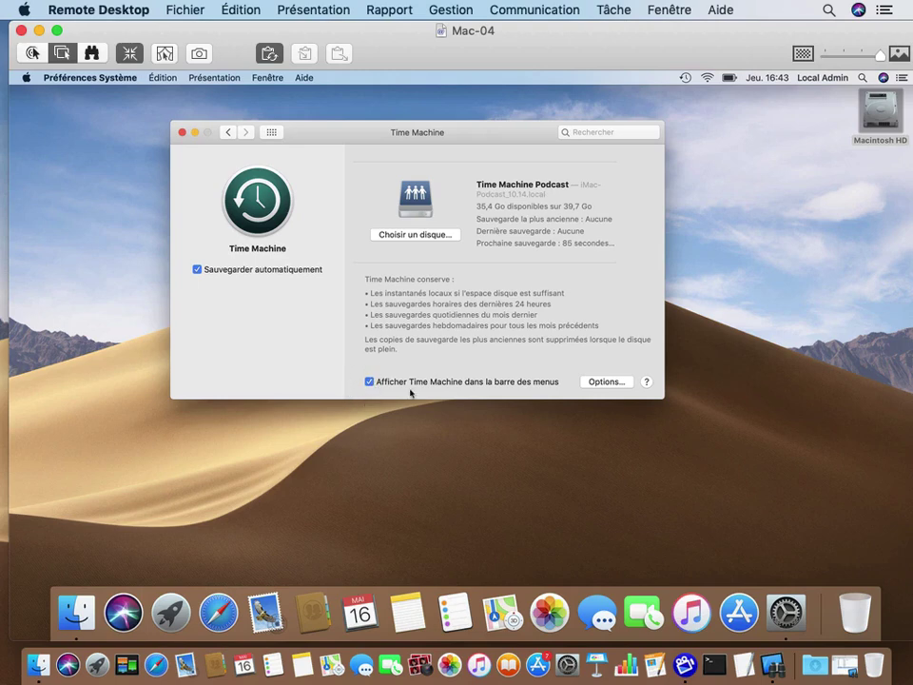
Start a Time Machine backup on Mac-04 immediately and arrange the windows to show the shared Time Machine Podcast folder above the remote session
click(685, 77)
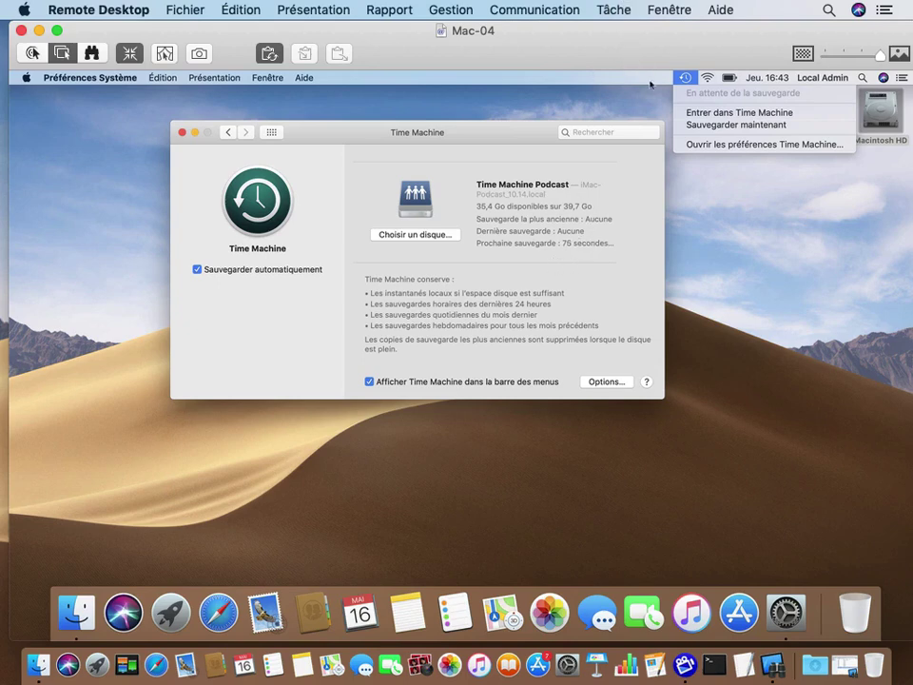
click(711, 125)
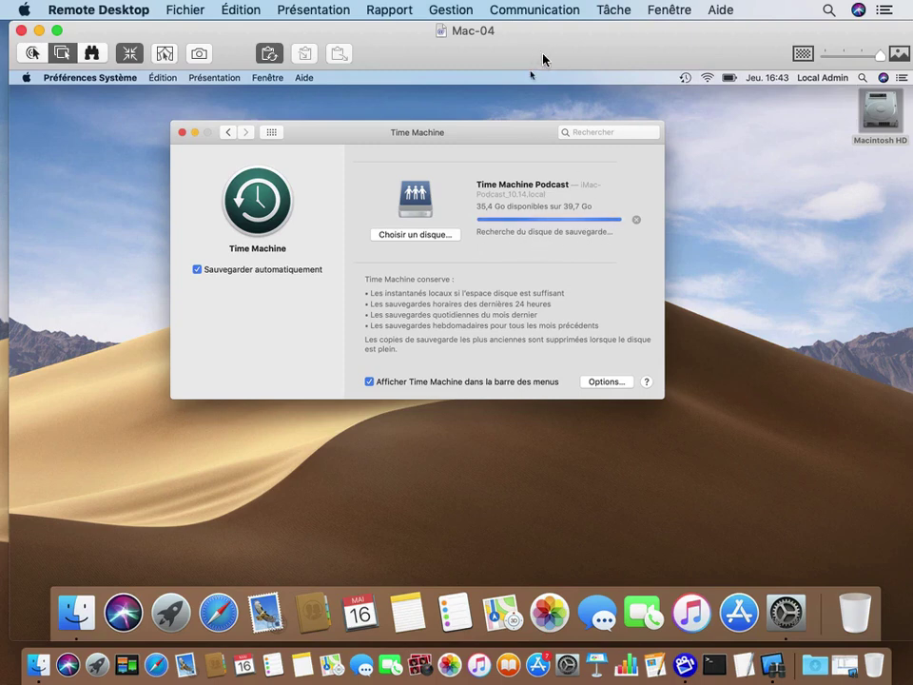
drag(567, 53, 561, 266)
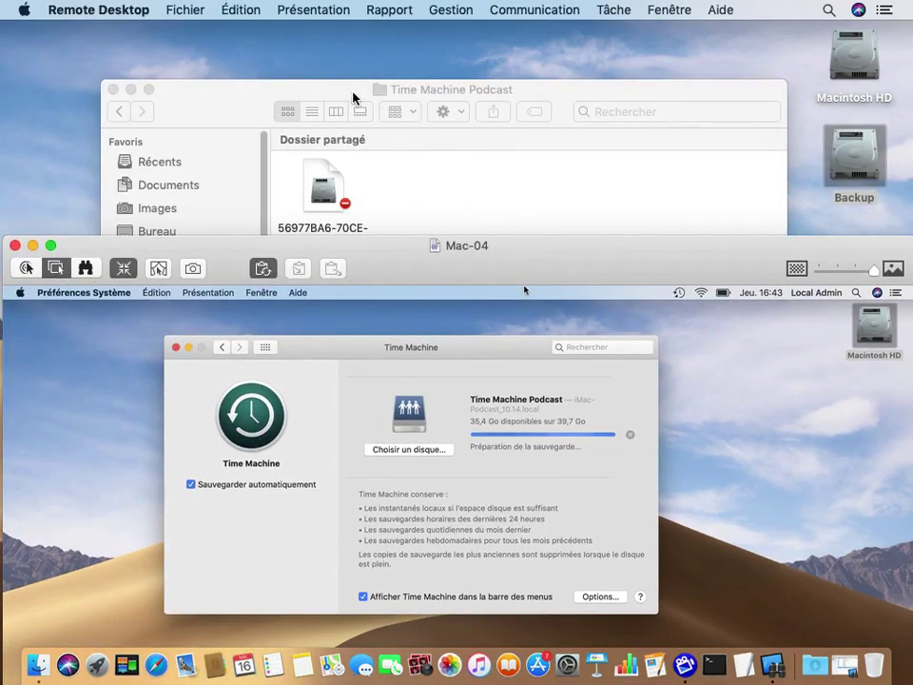
drag(353, 96, 354, 56)
click(801, 515)
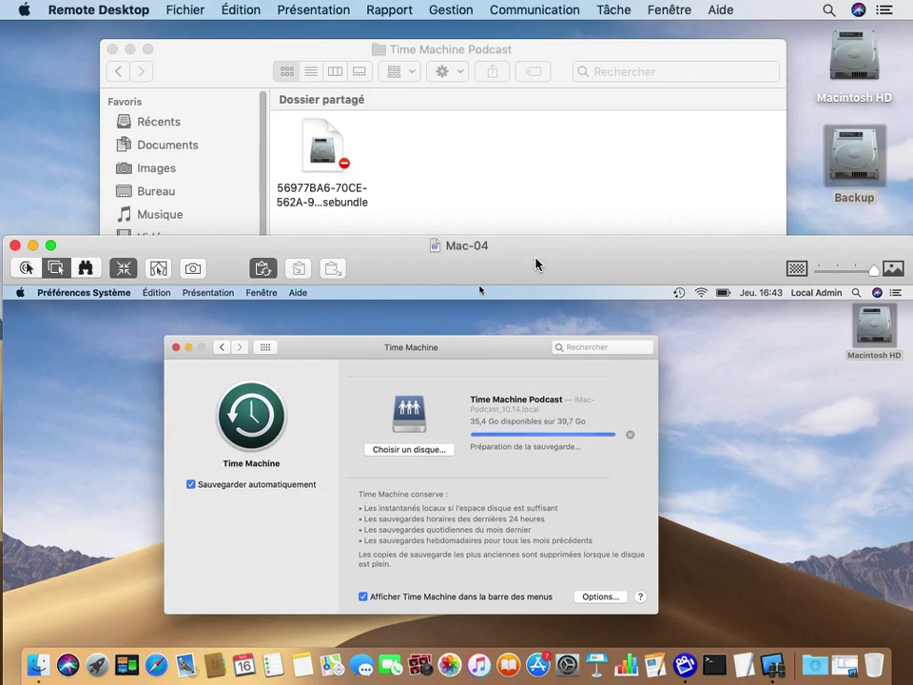
drag(535, 266, 536, 262)
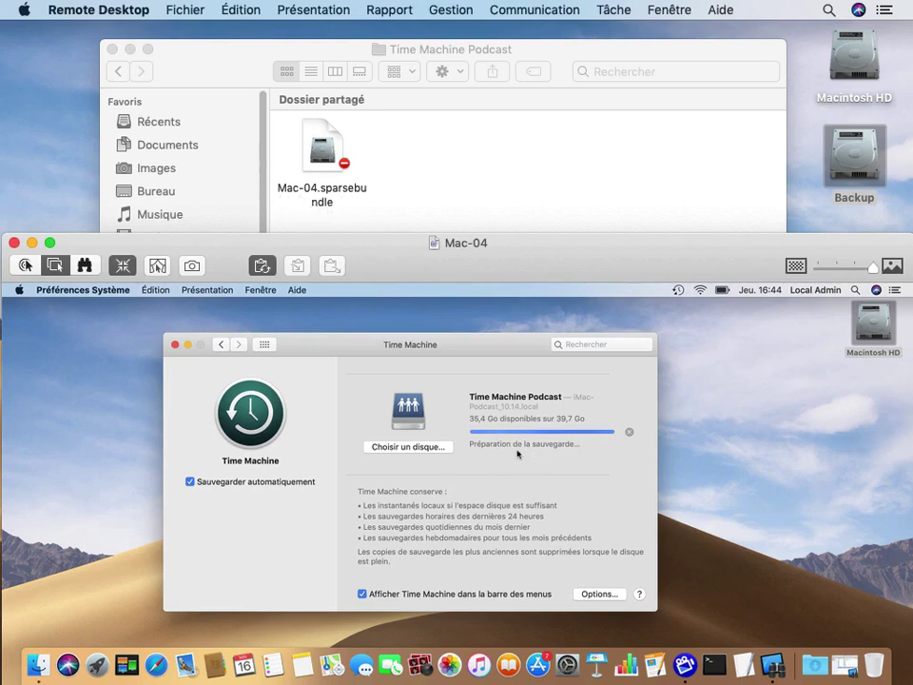
drag(385, 251, 389, 247)
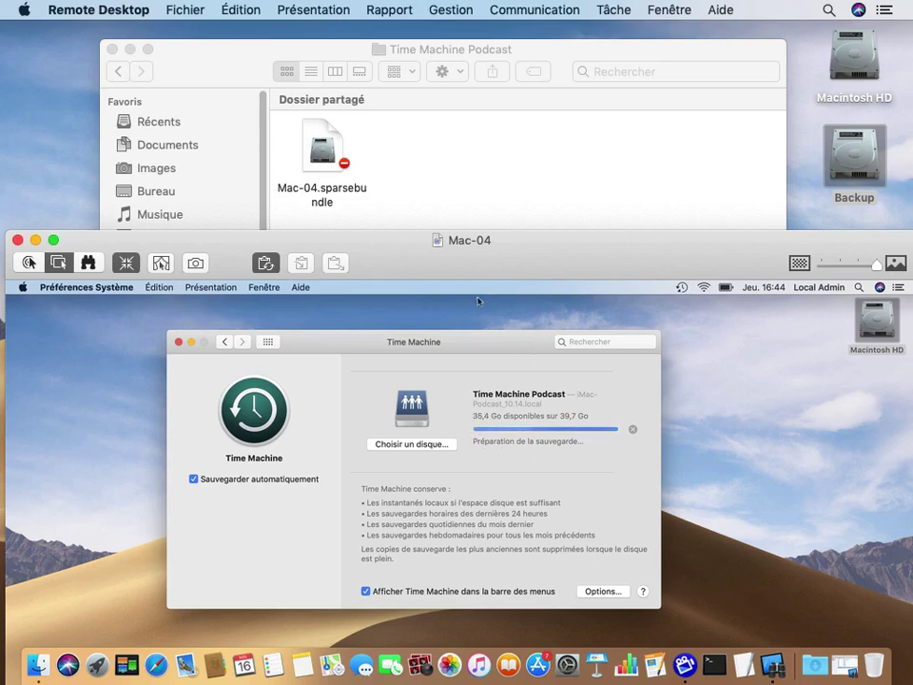
drag(392, 263, 378, 245)
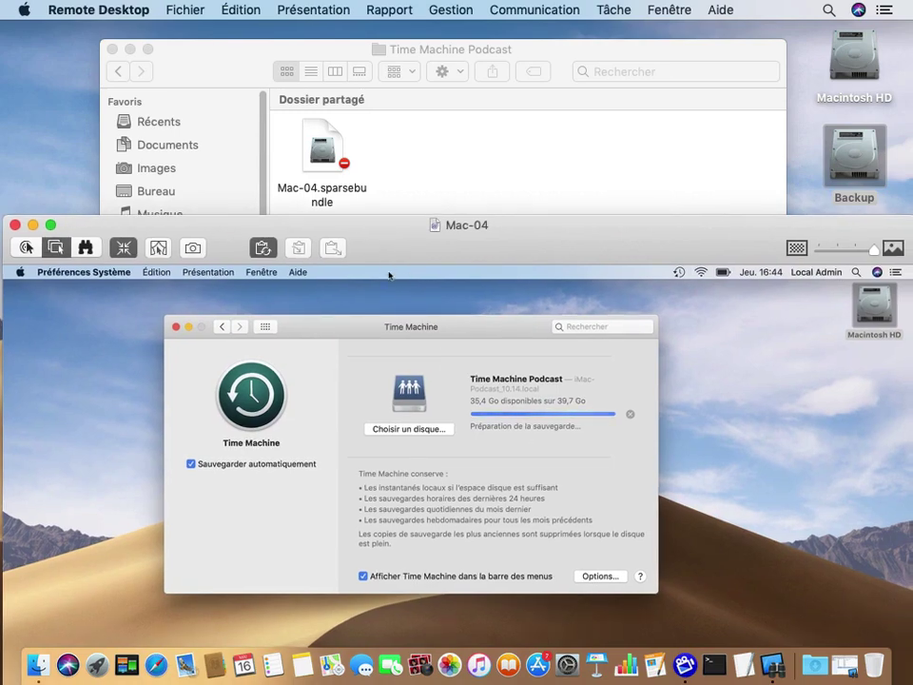
Examine the contents of the shared Time Machine Podcast folder as a list, then return to the Mac-04 session
click(392, 135)
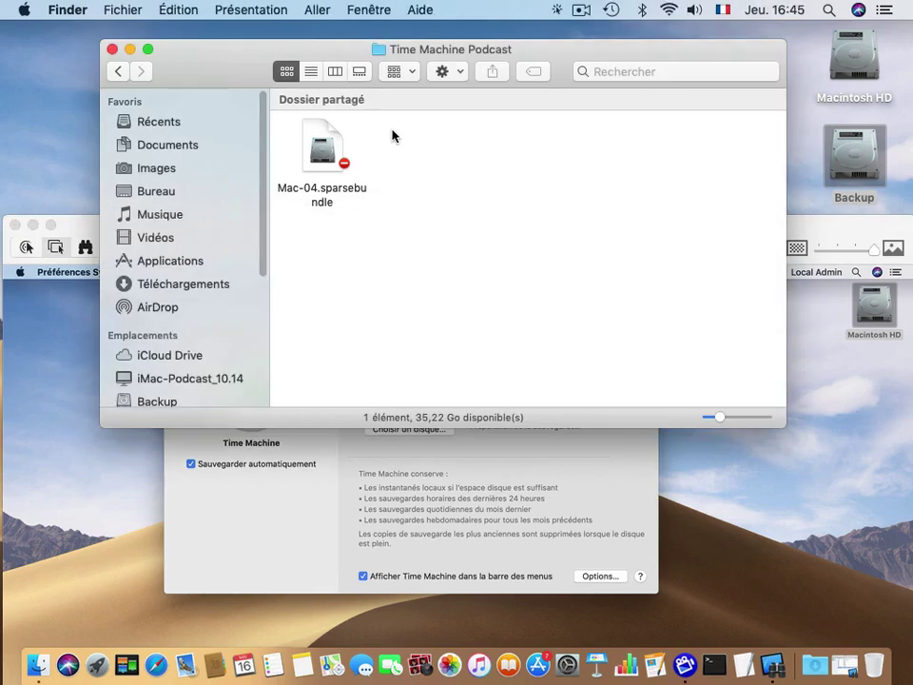
click(311, 72)
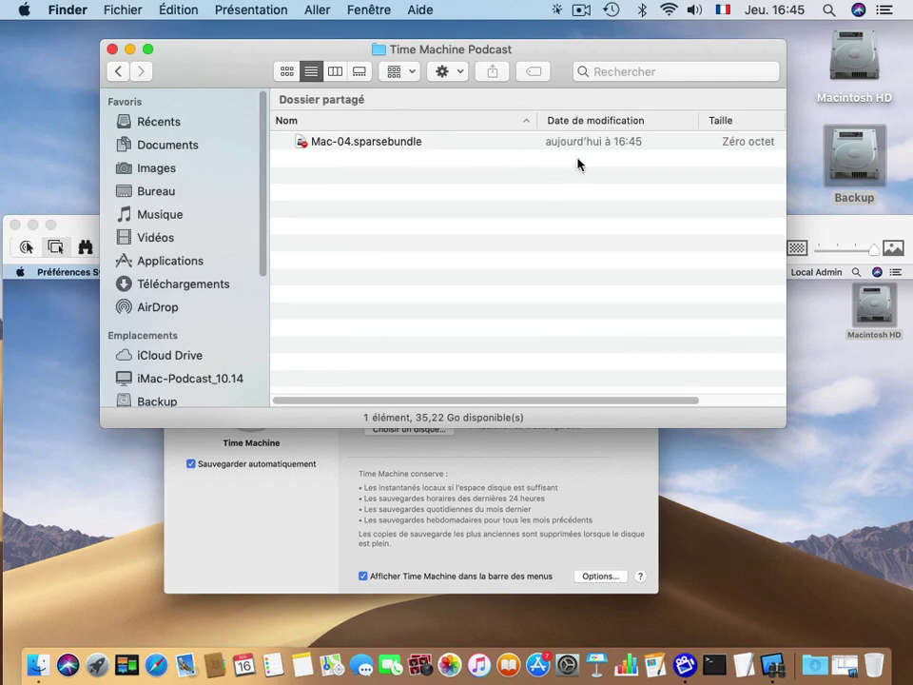
click(550, 471)
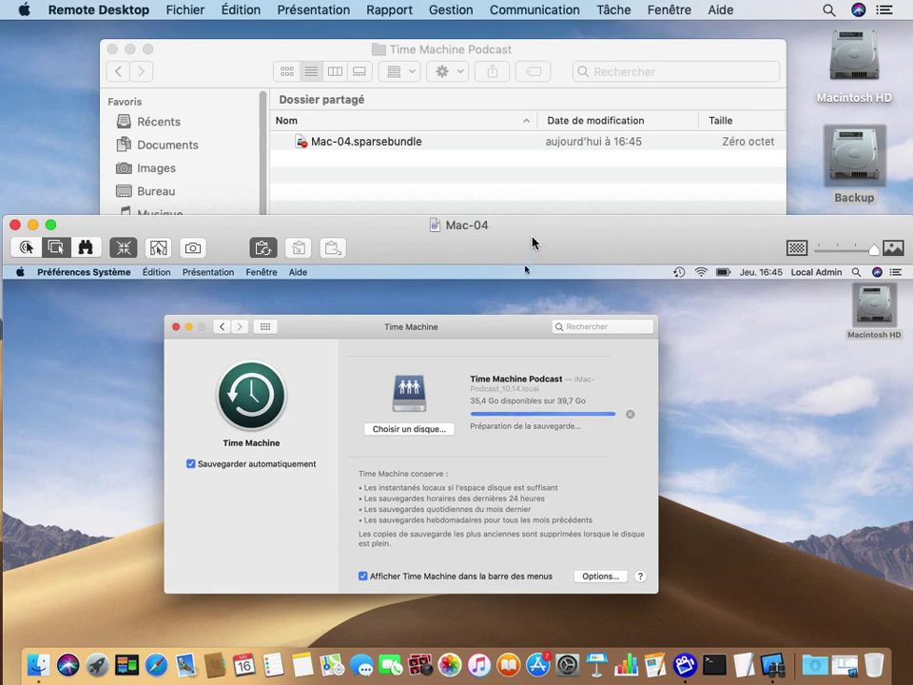
Reposition the Mac-04 session window to show its whole desktop and move the remote Time Machine preferences window slightly lower
drag(532, 235, 532, 194)
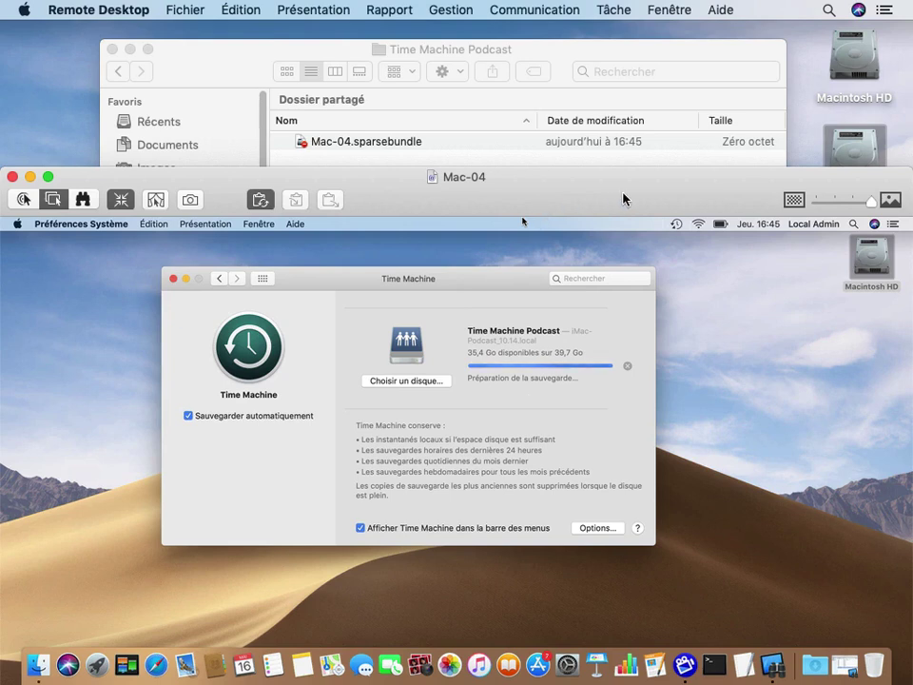
drag(623, 195, 616, 193)
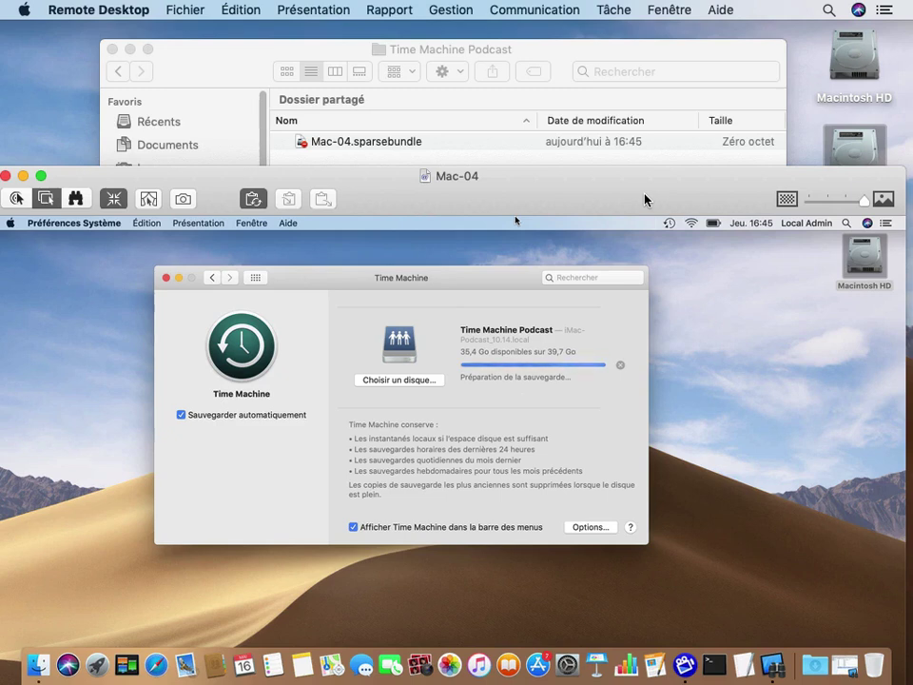
drag(390, 198, 387, 35)
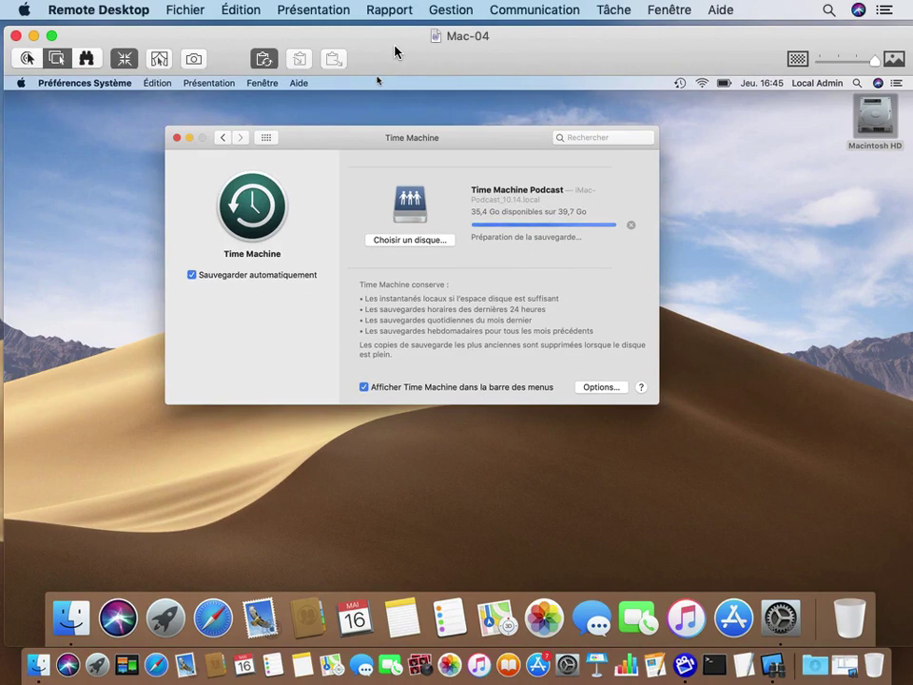
drag(481, 137, 495, 187)
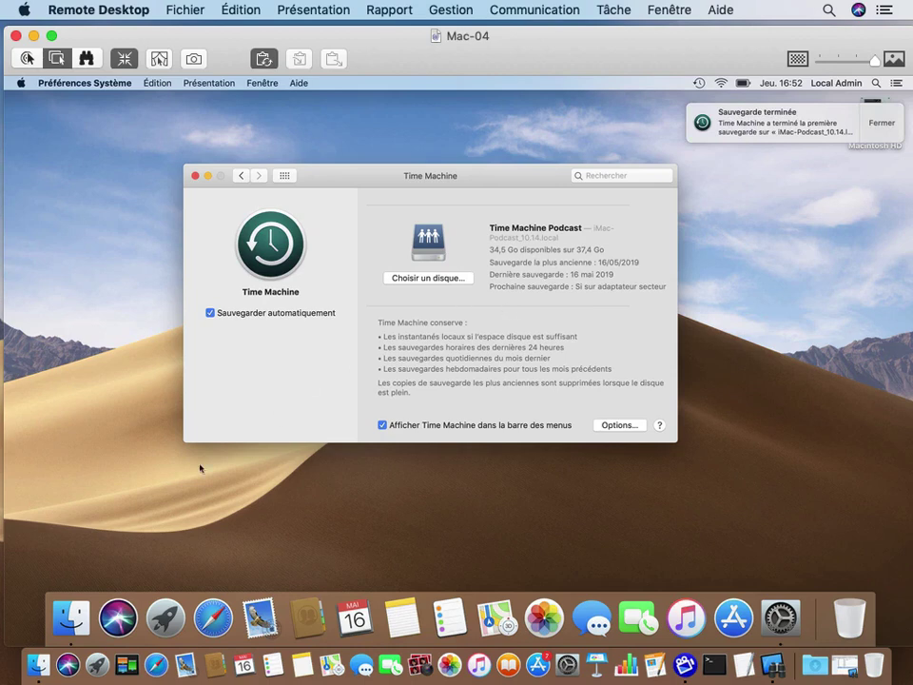
Examine Mac-04.sparsebundle in the shared Time Machine Podcast folder in column, list and icon views, and close the folder window
click(38, 664)
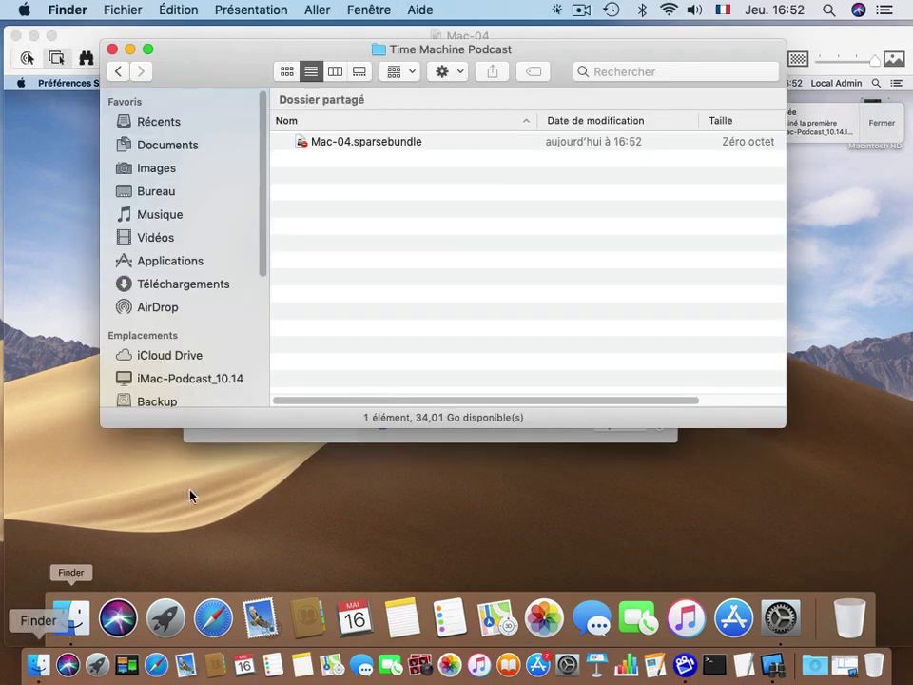
click(335, 72)
click(503, 122)
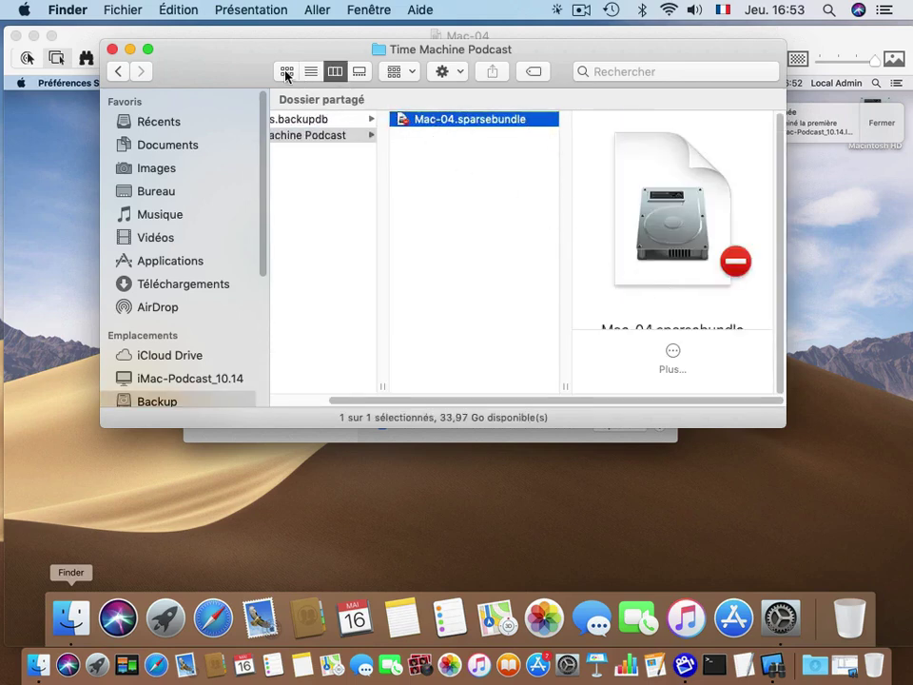
click(311, 71)
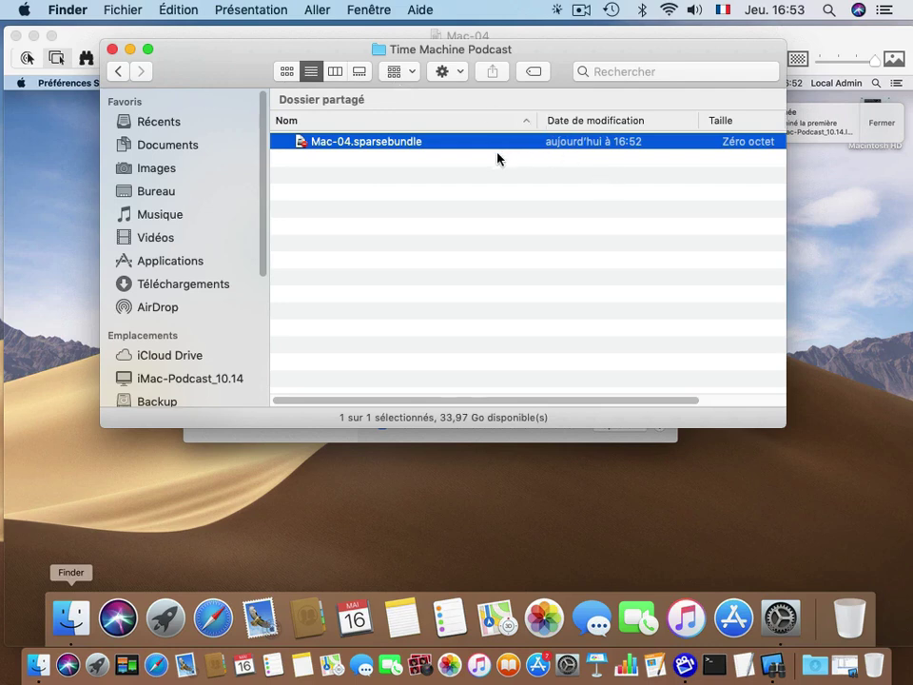
click(339, 163)
click(286, 72)
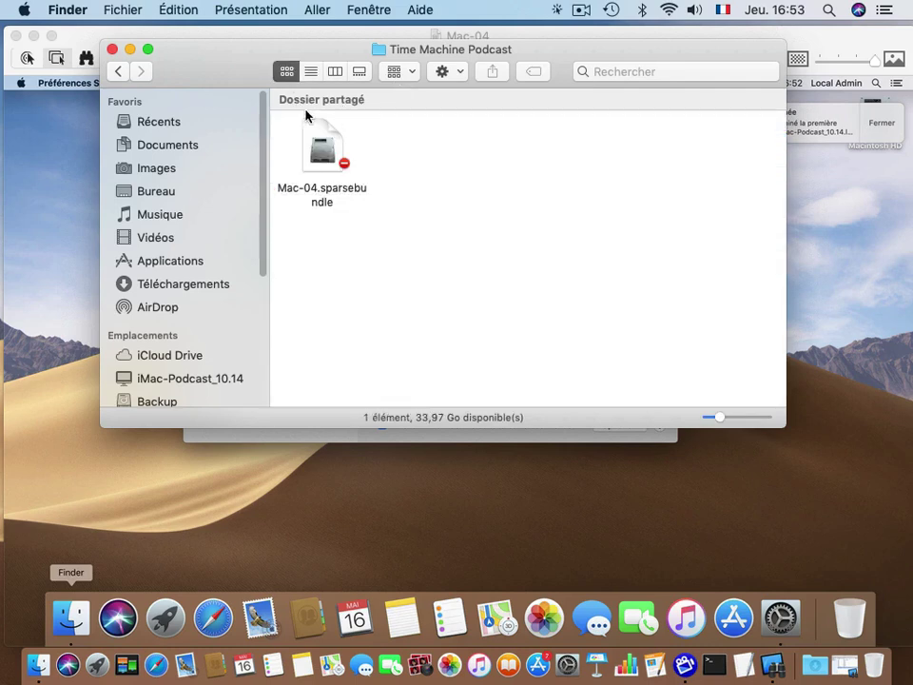
click(112, 49)
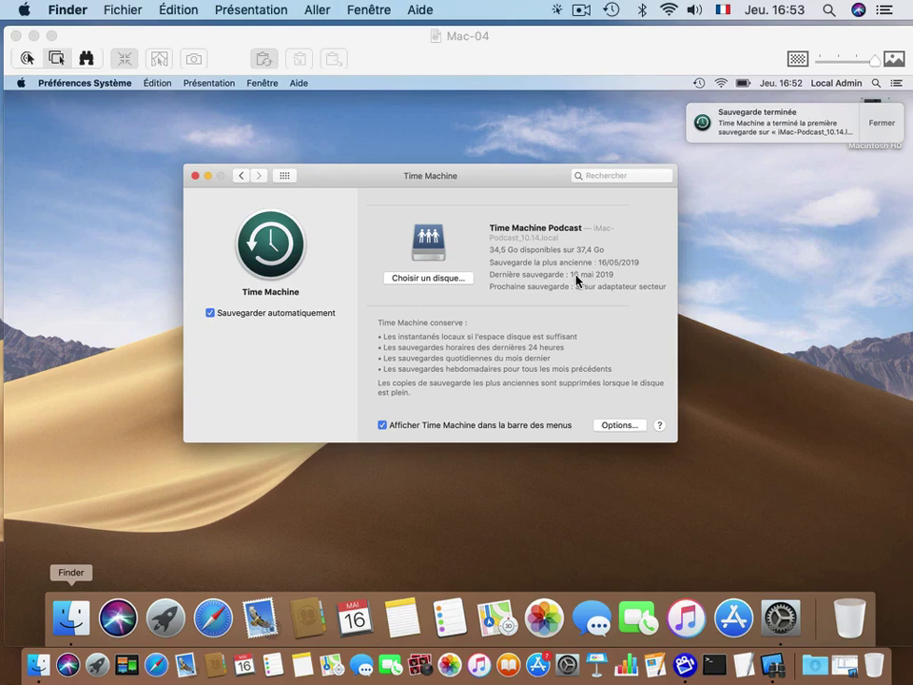
Return to the Mac-04 session, dismiss the backup notification and close the Time Machine preferences
click(580, 219)
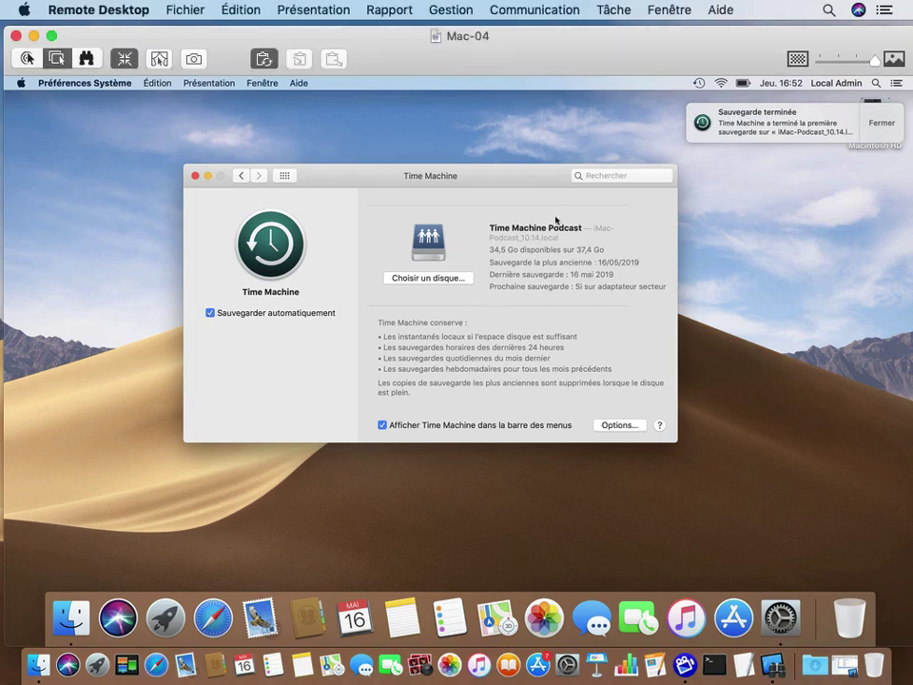
click(879, 124)
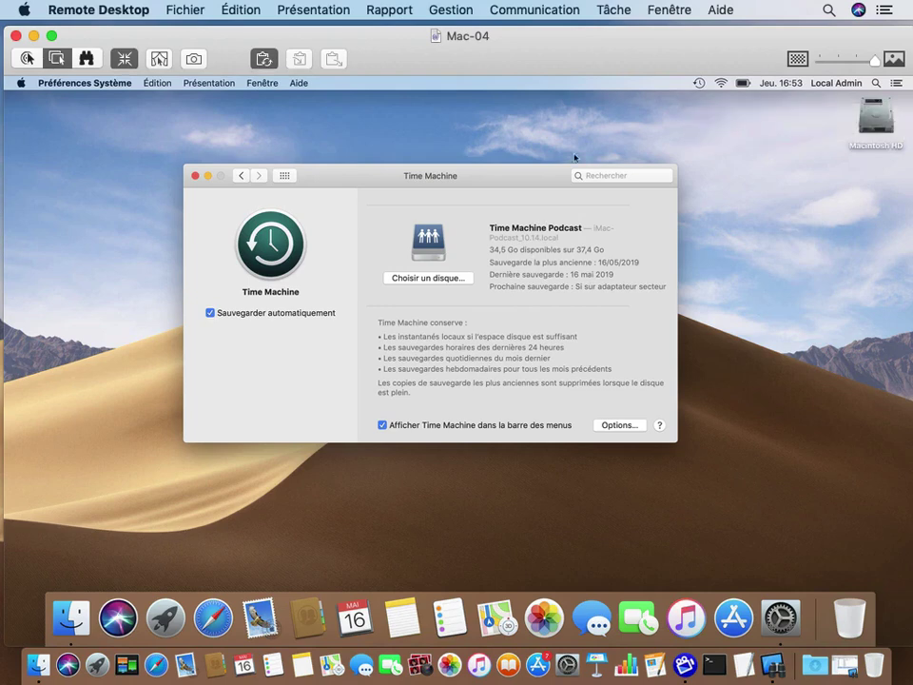
click(194, 176)
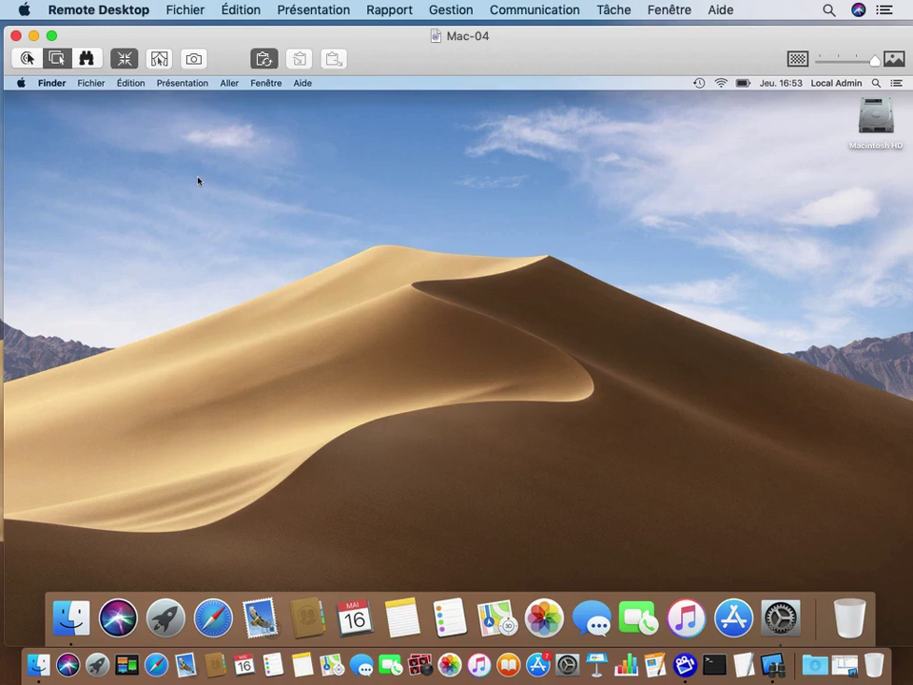
Delete fruit.txt from the Documents folder on Mac-04 and permanently empty the trash
double_click(877, 121)
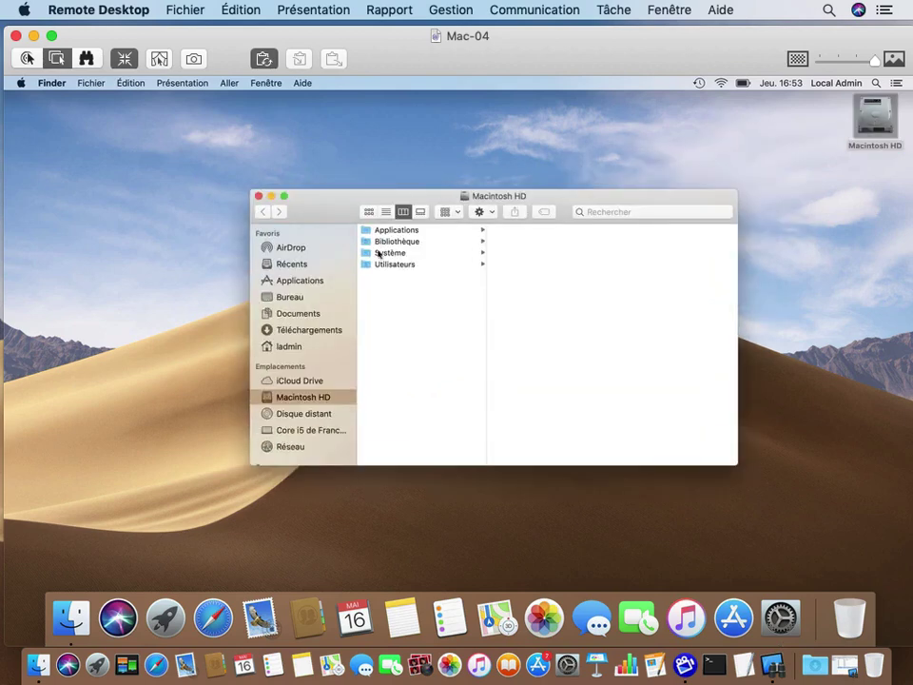
click(286, 317)
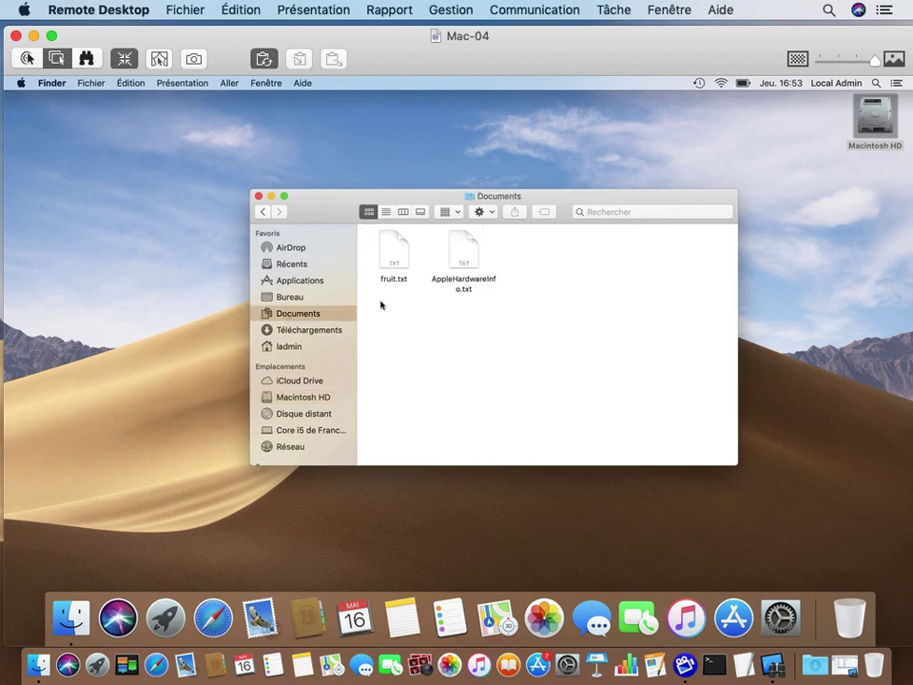
click(390, 250)
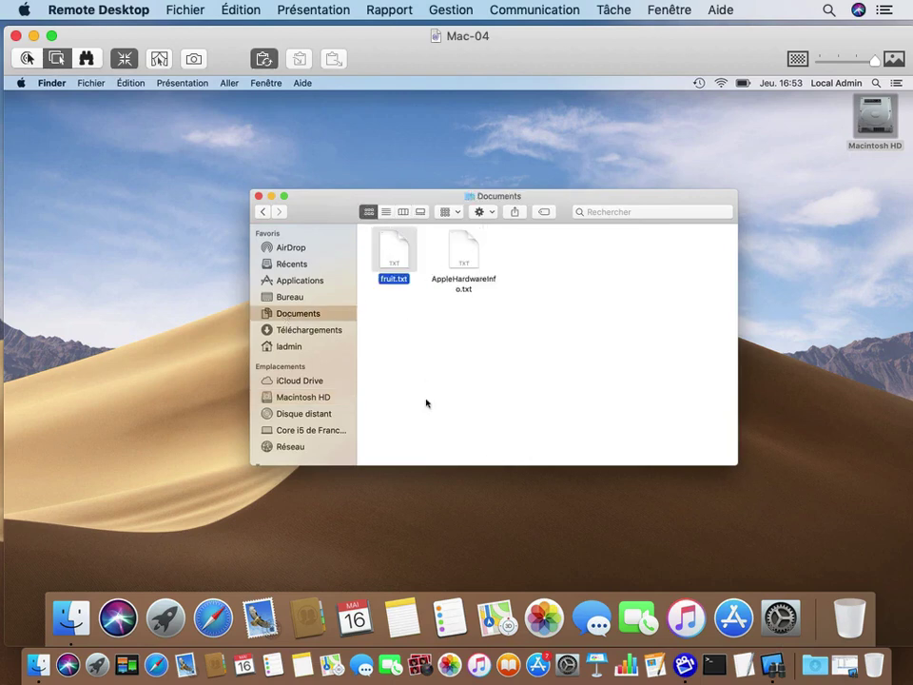
drag(392, 255, 850, 617)
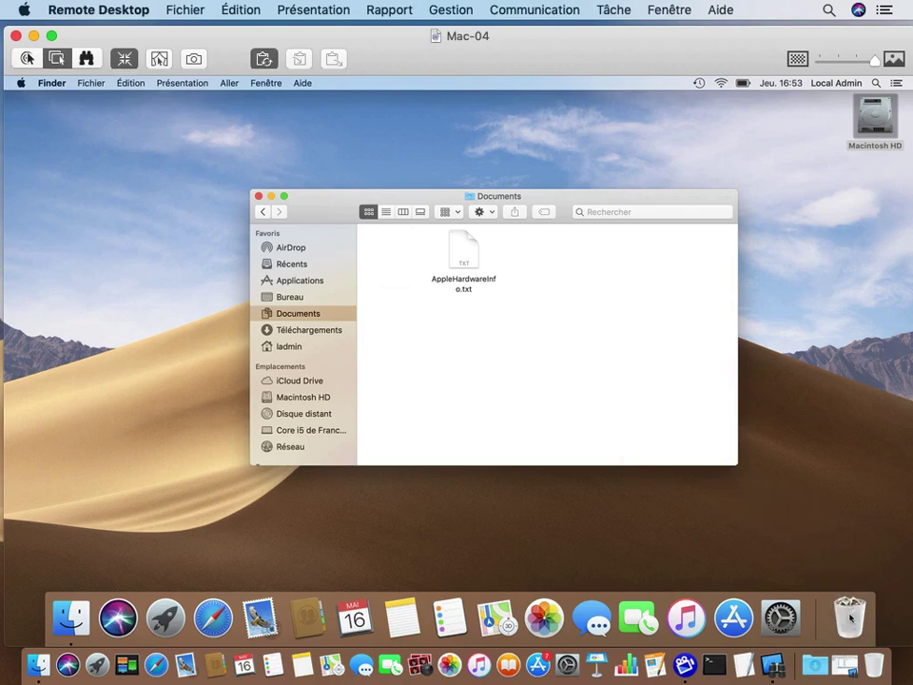
right_click(850, 616)
click(861, 567)
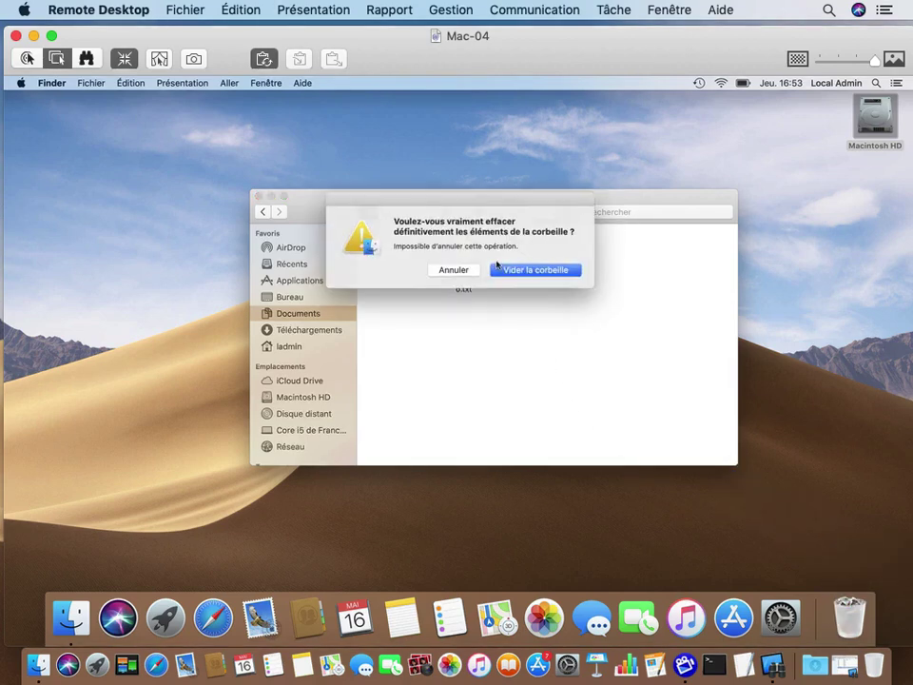
click(526, 269)
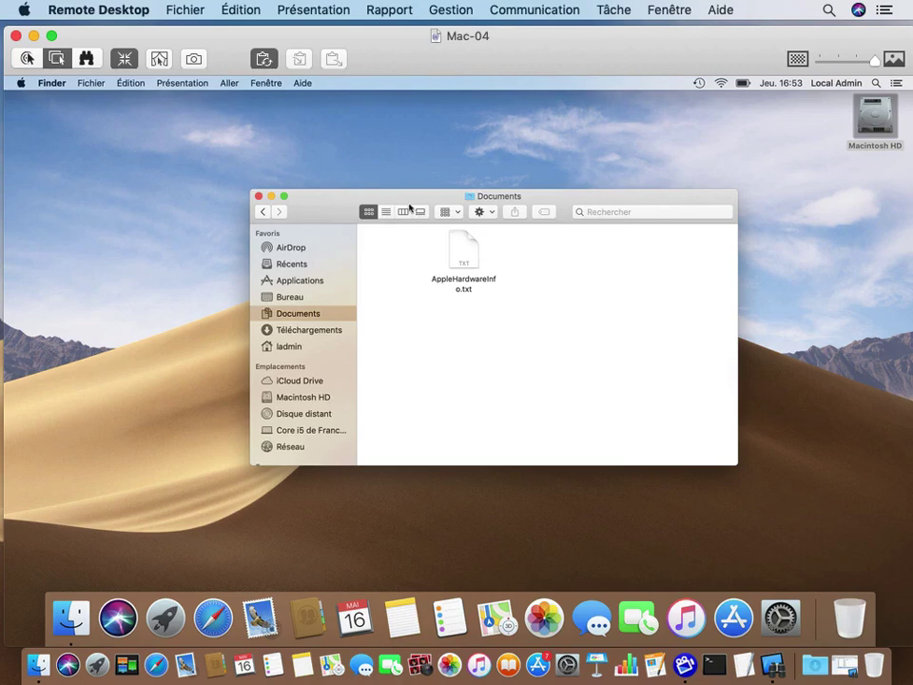
Enter Time Machine from Mac-04's Documents folder and go back to today's 16:50 backup
drag(432, 194, 421, 189)
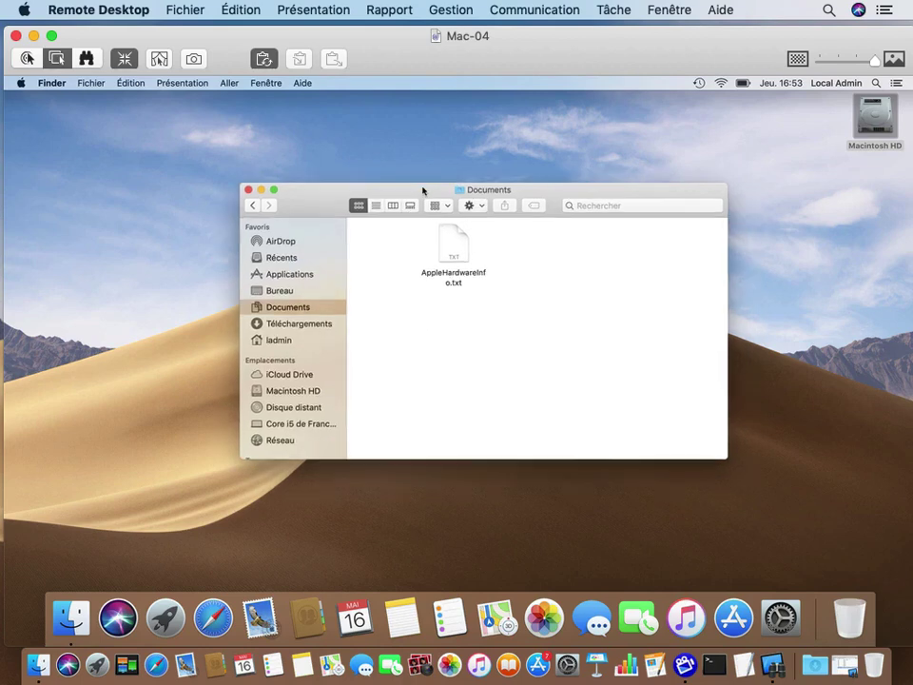
click(700, 84)
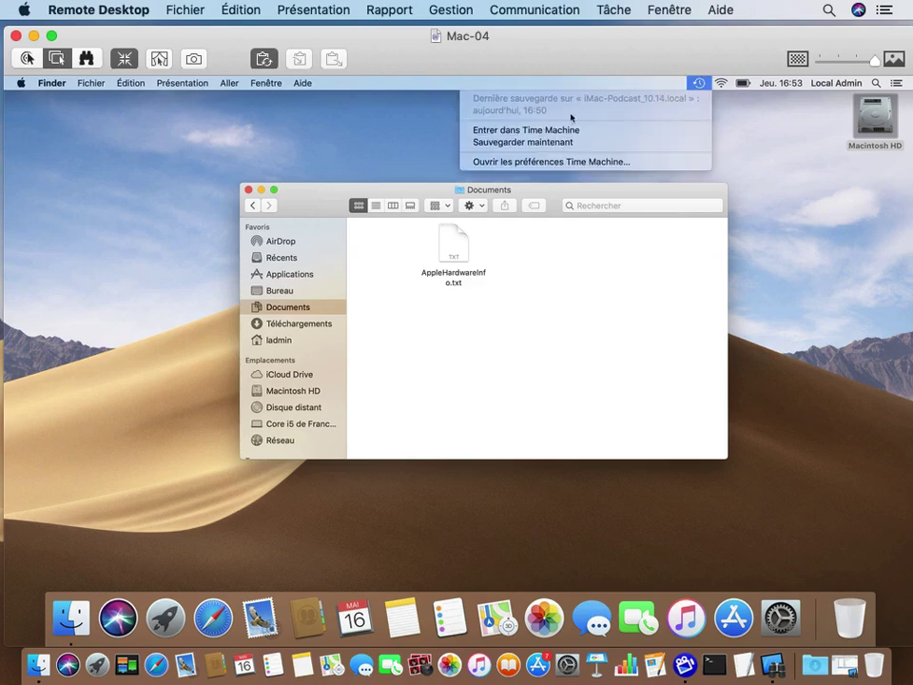
click(531, 130)
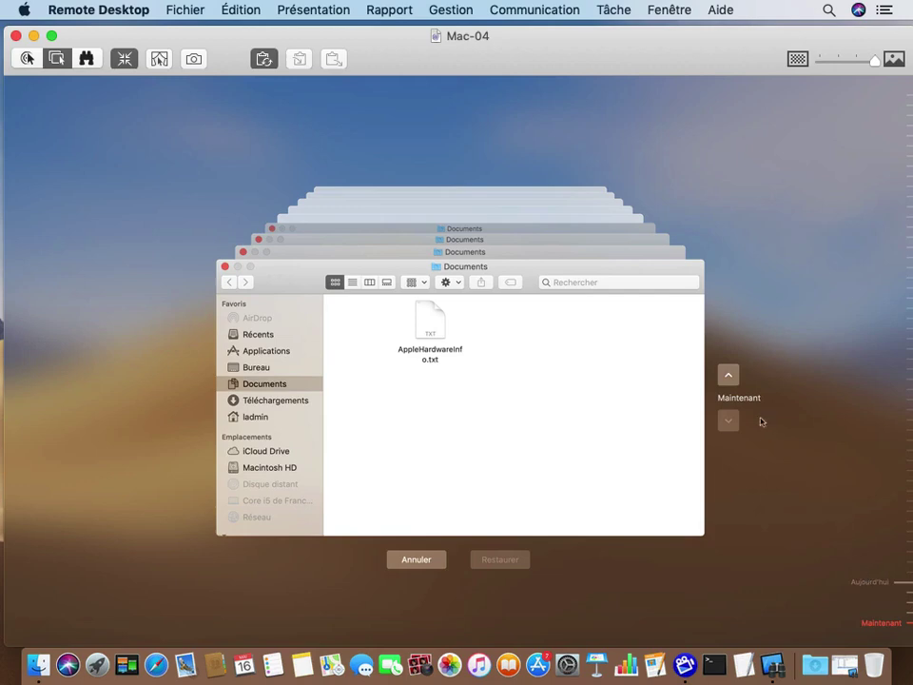
click(728, 377)
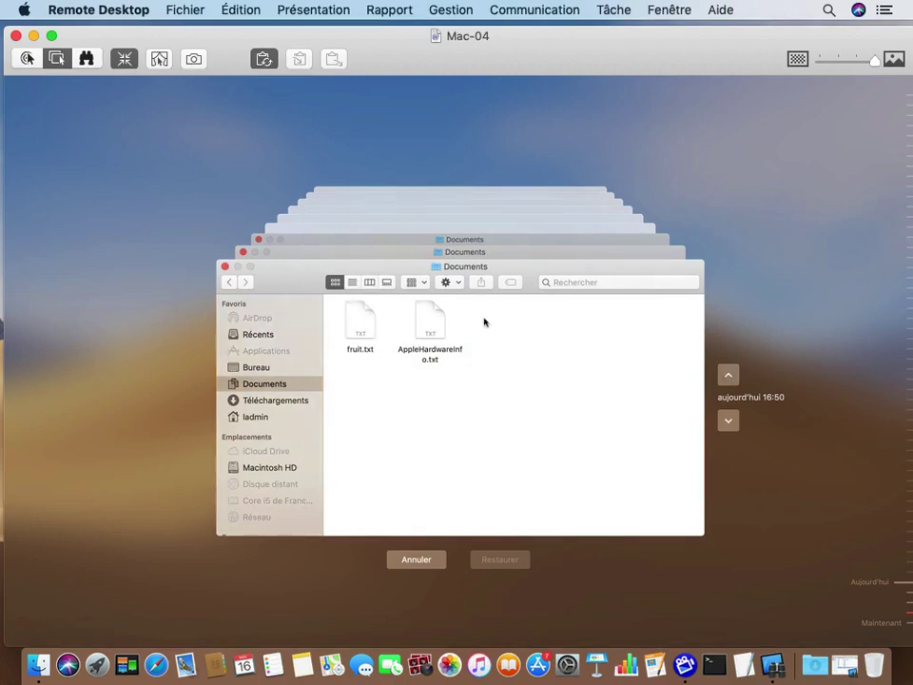
Preview the backed-up fruit.txt and restore it to the Documents folder on Mac-04
click(361, 326)
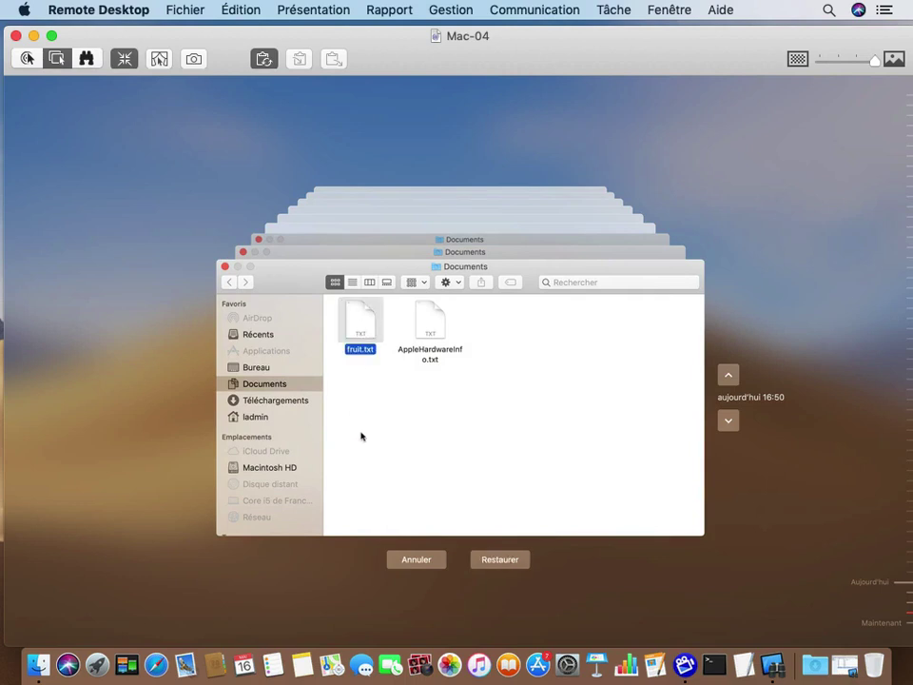
key(space)
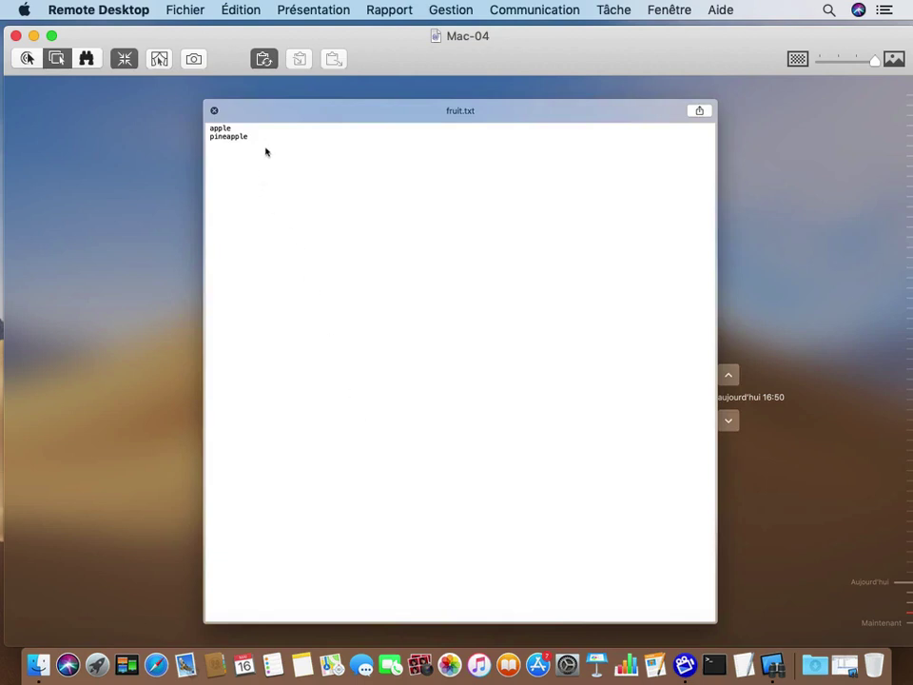
key(space)
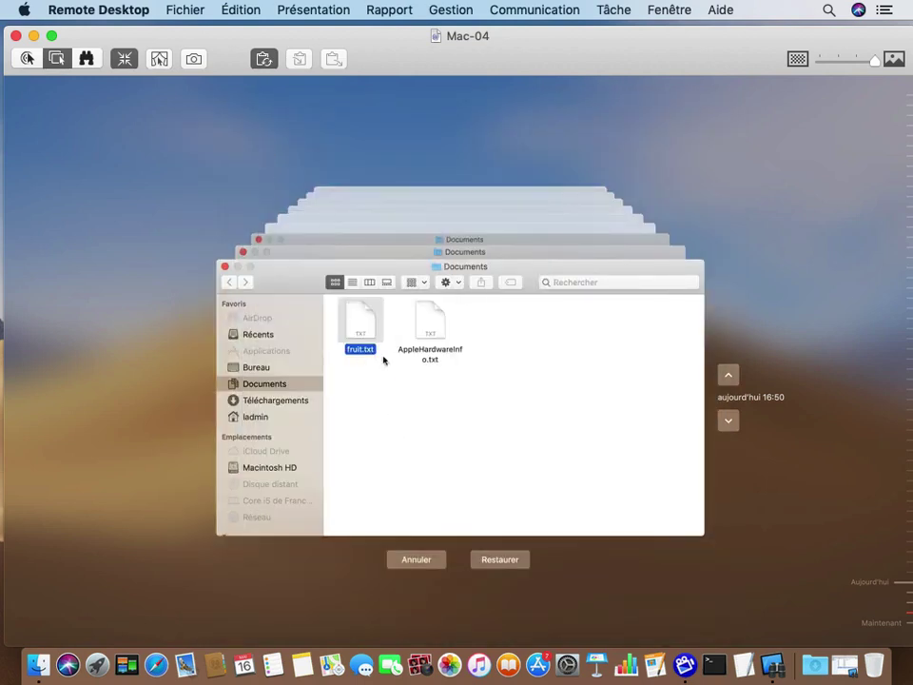
click(496, 560)
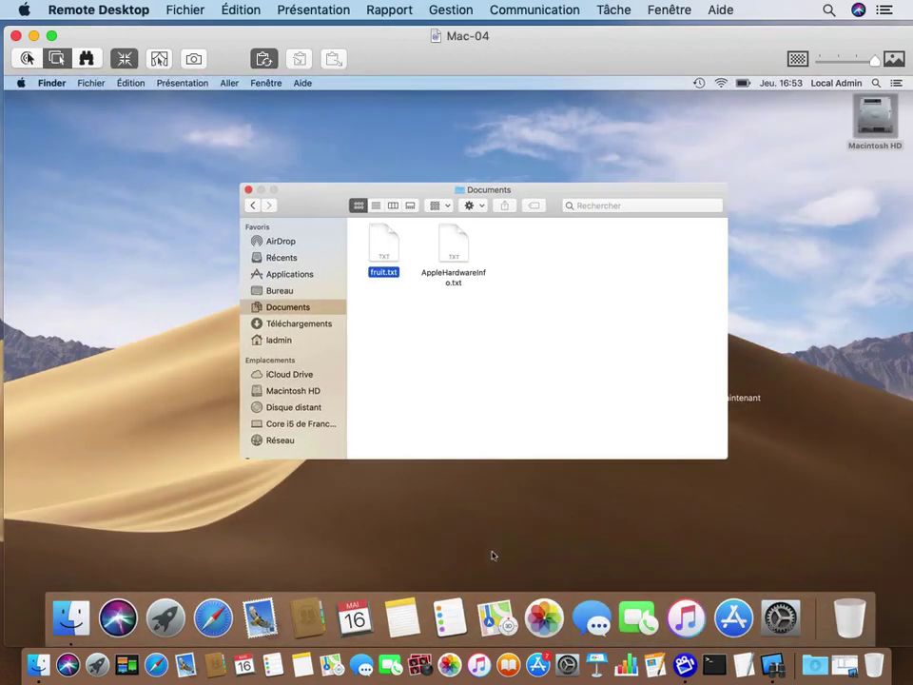
click(424, 246)
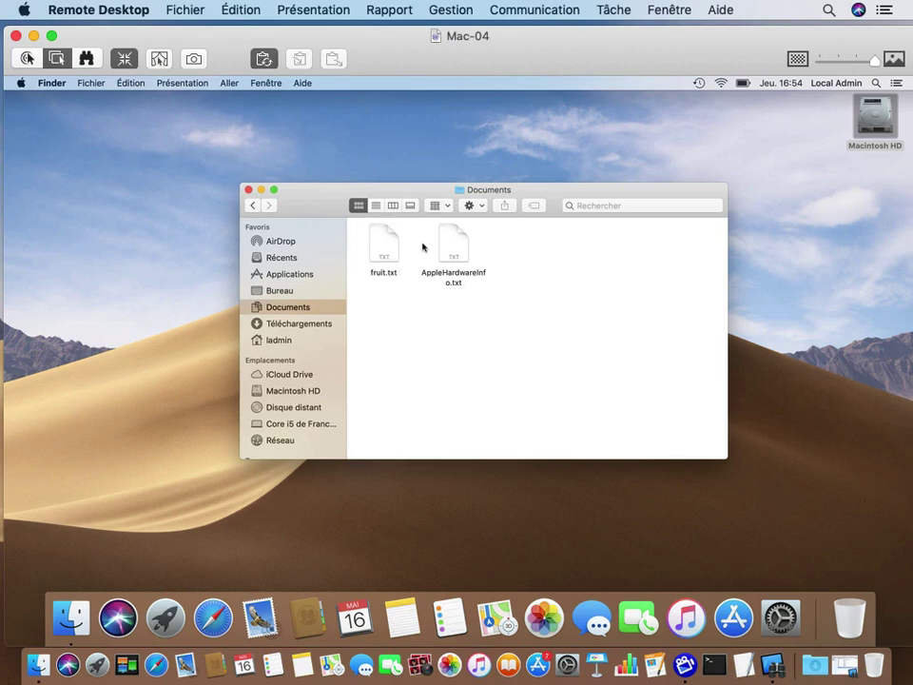